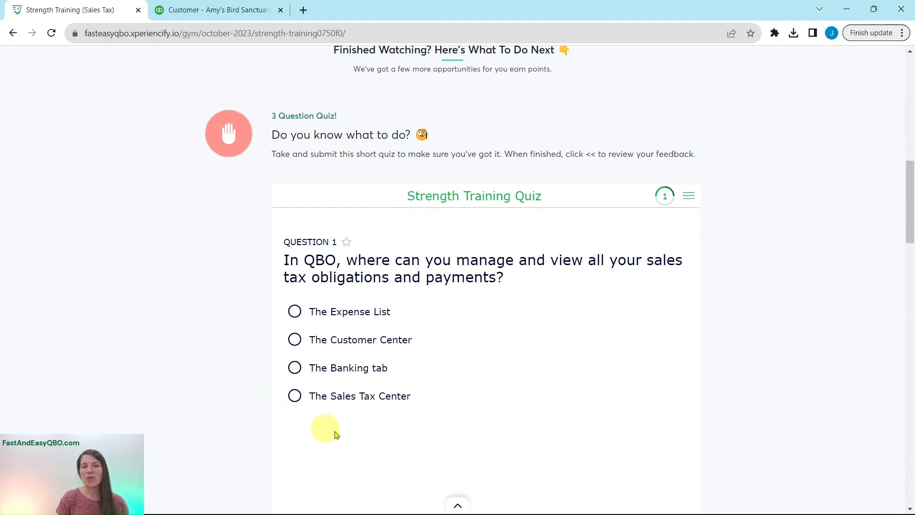
Open the hands-on exercise for making sales tax payments and read its scenario and Steps 1 - 2
{"action": "scroll", "coordinate": [752, 350], "scroll_direction": "down", "scroll_amount": 15}
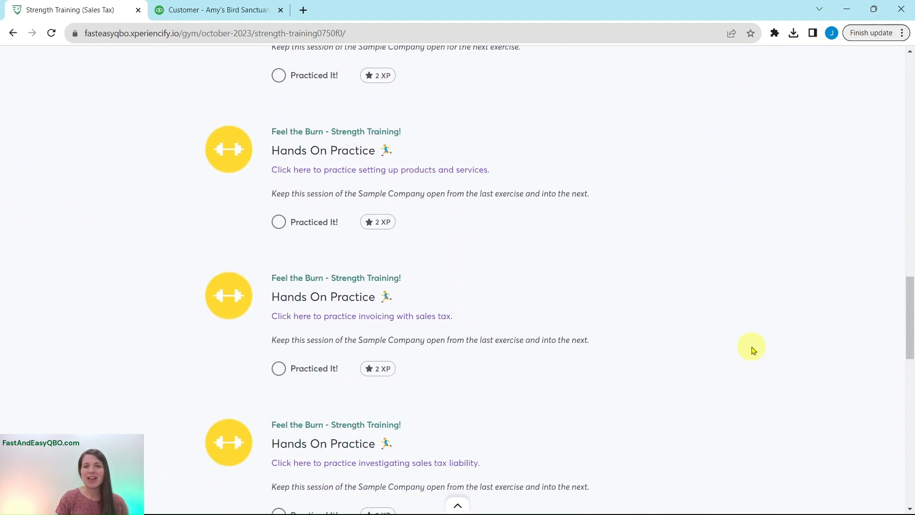
{"action": "scroll", "coordinate": [752, 350], "scroll_direction": "down", "scroll_amount": 2}
{"action": "scroll", "coordinate": [752, 351], "scroll_direction": "down", "scroll_amount": 1}
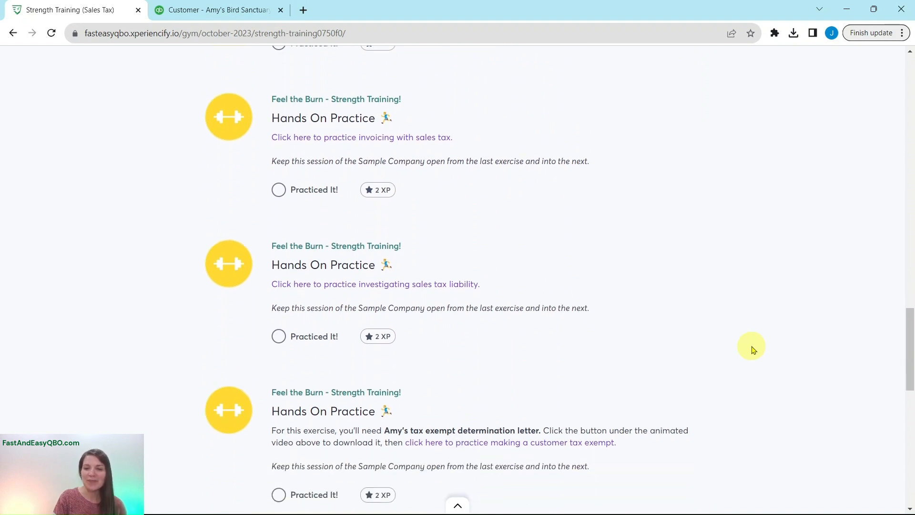
{"action": "scroll", "coordinate": [752, 350], "scroll_direction": "down", "scroll_amount": 6}
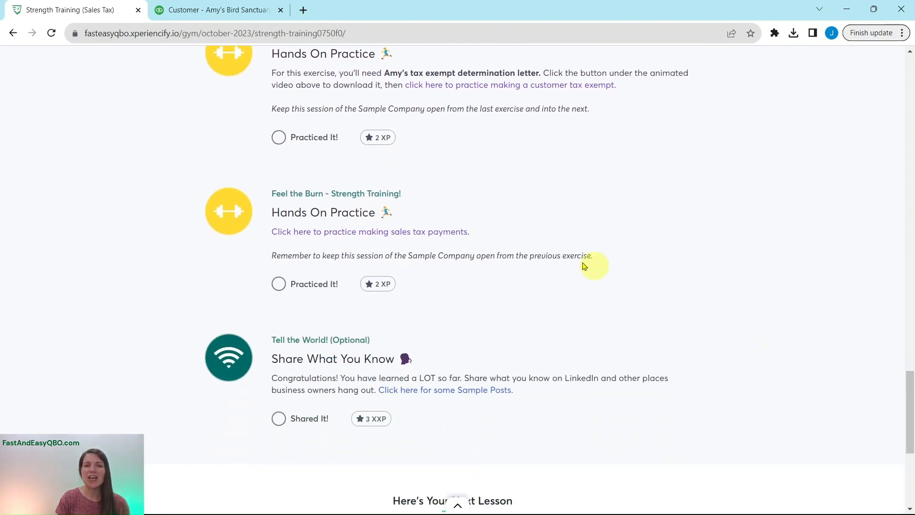
{"action": "left_click", "coordinate": [390, 237]}
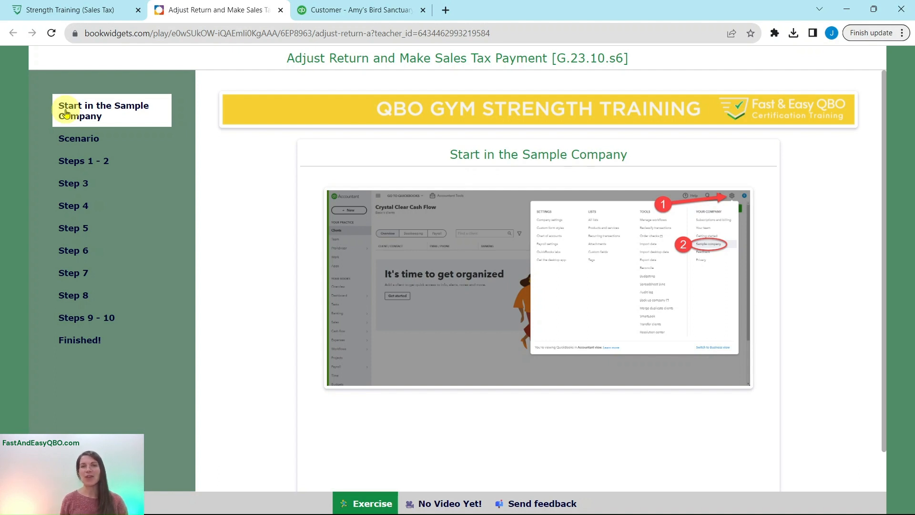
{"action": "left_click", "coordinate": [68, 139]}
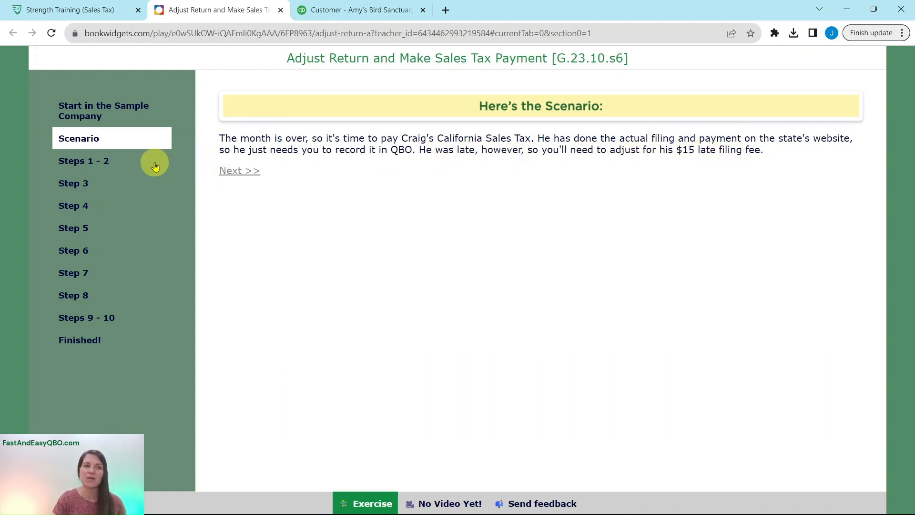
{"action": "left_click", "coordinate": [84, 160]}
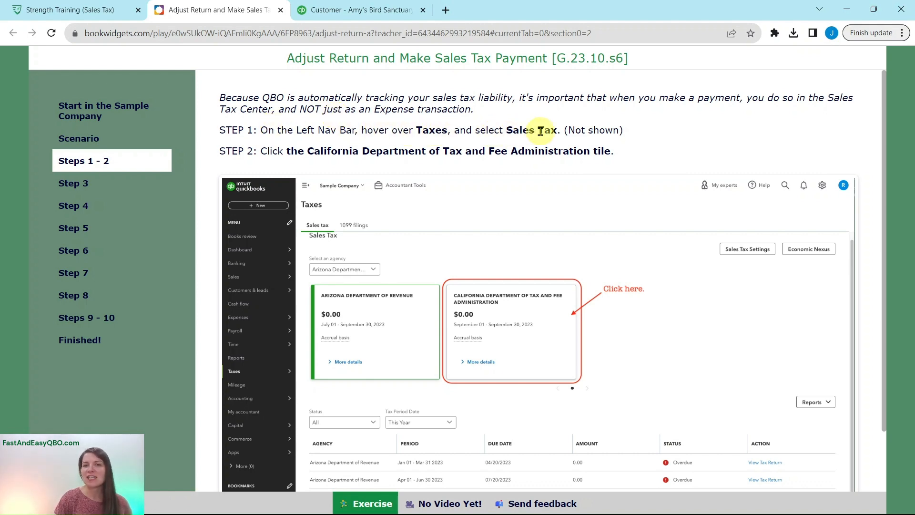
Switch to QuickBooks Online and open the sales tax page to look over the agency tiles and return list
{"action": "left_click", "coordinate": [355, 9]}
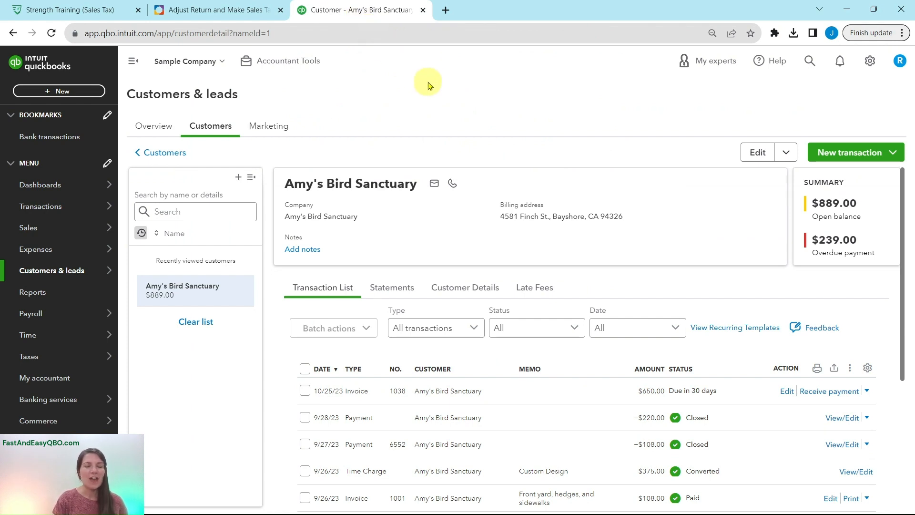
{"action": "mouse_move", "coordinate": [44, 197]}
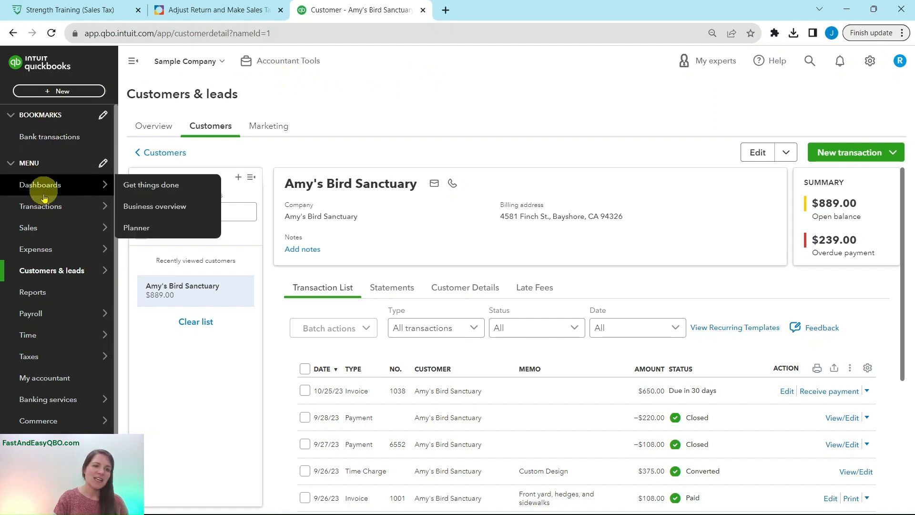
{"action": "mouse_move", "coordinate": [36, 357]}
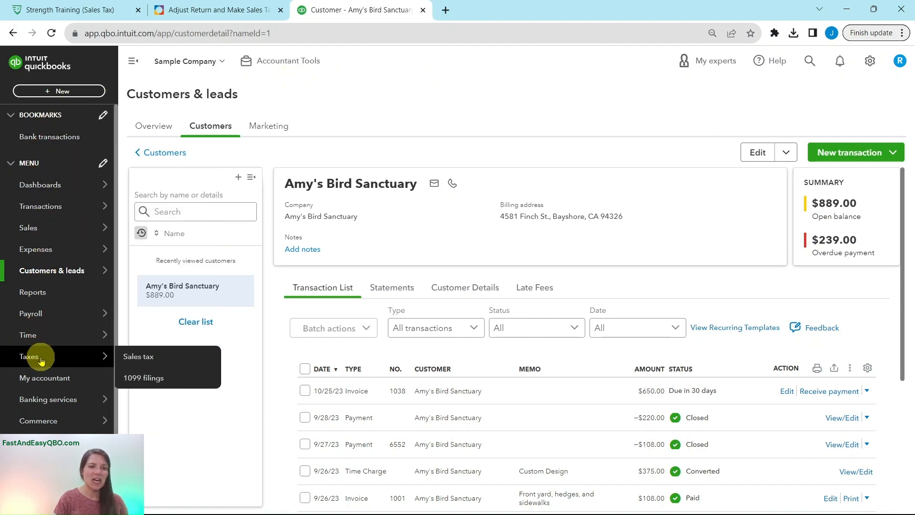
{"action": "left_click", "coordinate": [159, 361]}
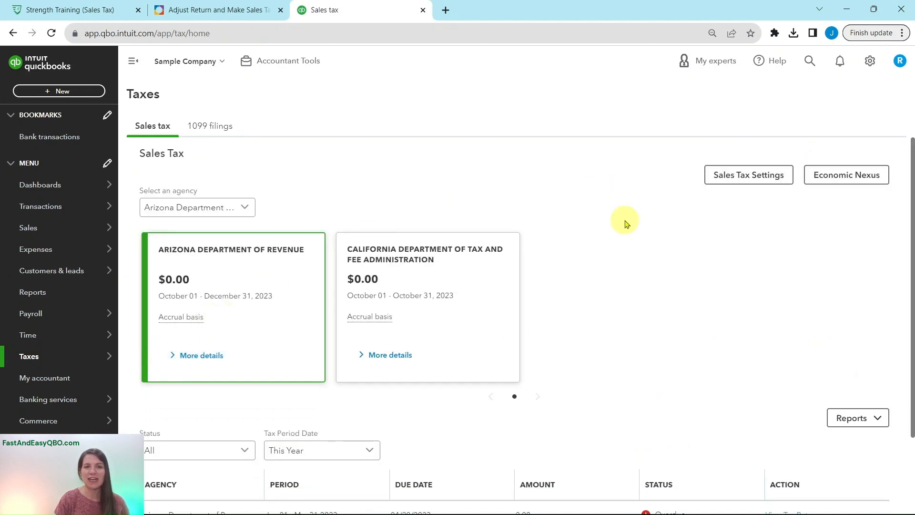
{"action": "scroll", "coordinate": [624, 221], "scroll_direction": "down", "scroll_amount": 2}
{"action": "scroll", "coordinate": [624, 220], "scroll_direction": "up", "scroll_amount": 1}
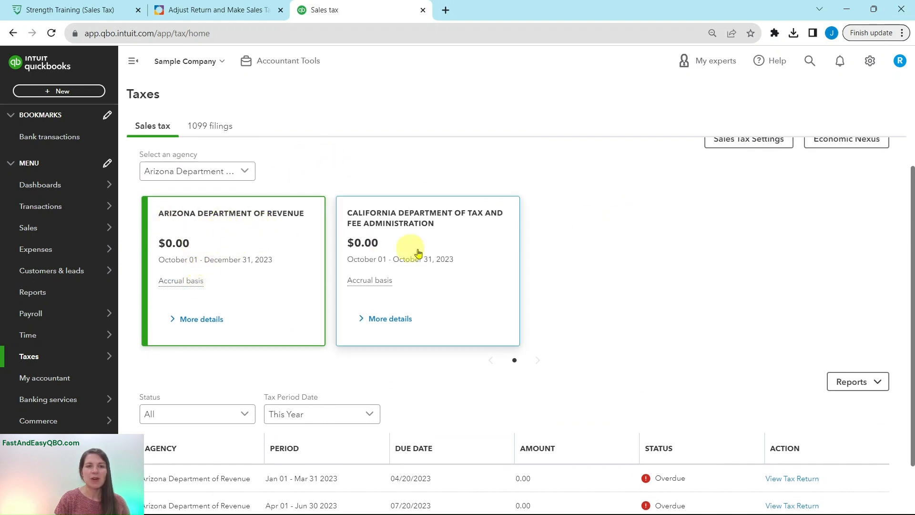
{"action": "scroll", "coordinate": [601, 291], "scroll_direction": "down", "scroll_amount": 1}
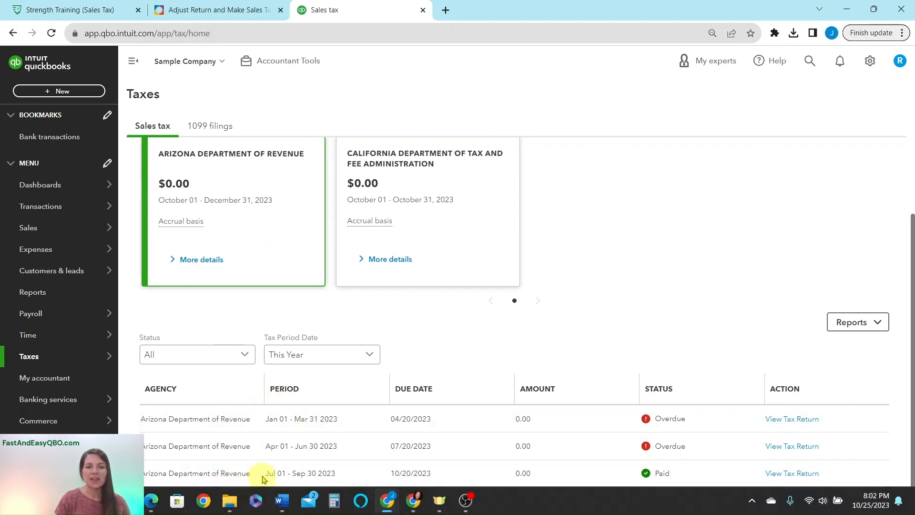
Check Step 2 of the exercise, select the California Department of Tax and Fee Administration in QuickBooks, and review its returns
{"action": "left_click", "coordinate": [200, 10]}
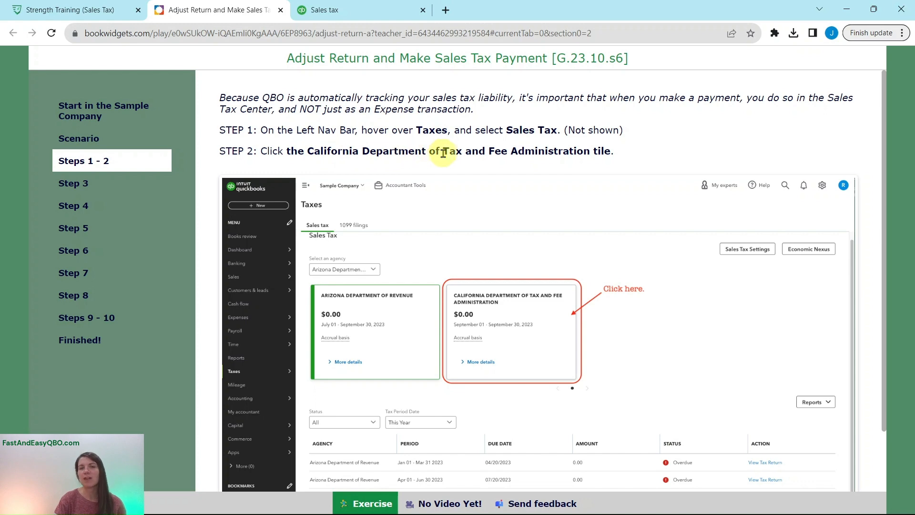
{"action": "left_click", "coordinate": [346, 17]}
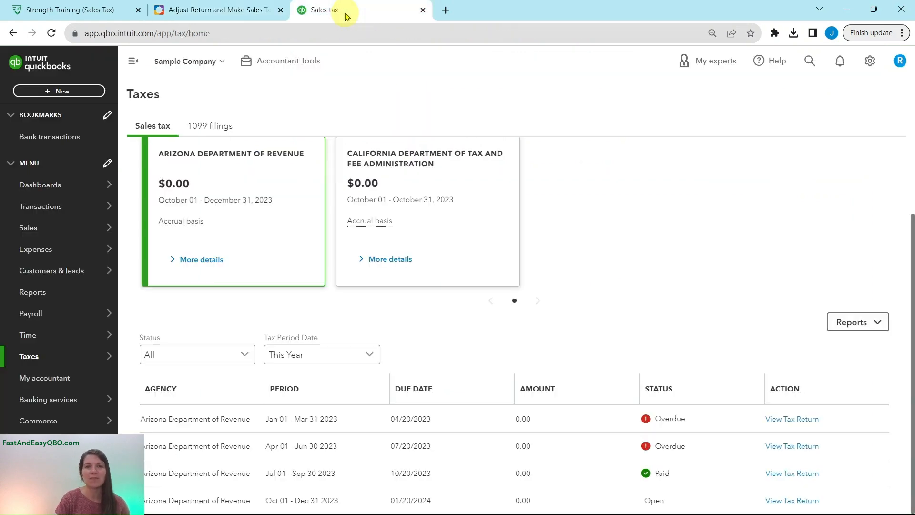
{"action": "left_click", "coordinate": [465, 200]}
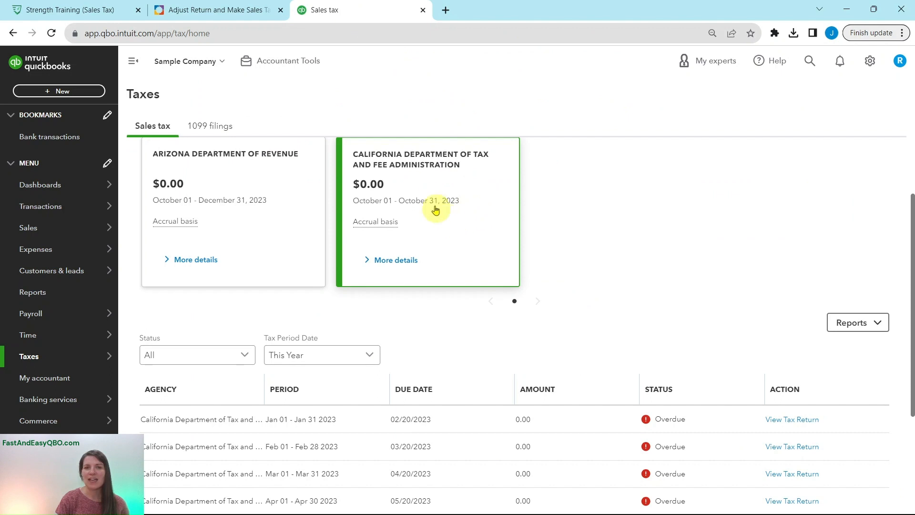
{"action": "scroll", "coordinate": [457, 378], "scroll_direction": "down", "scroll_amount": 3}
{"action": "scroll", "coordinate": [456, 379], "scroll_direction": "down", "scroll_amount": 1}
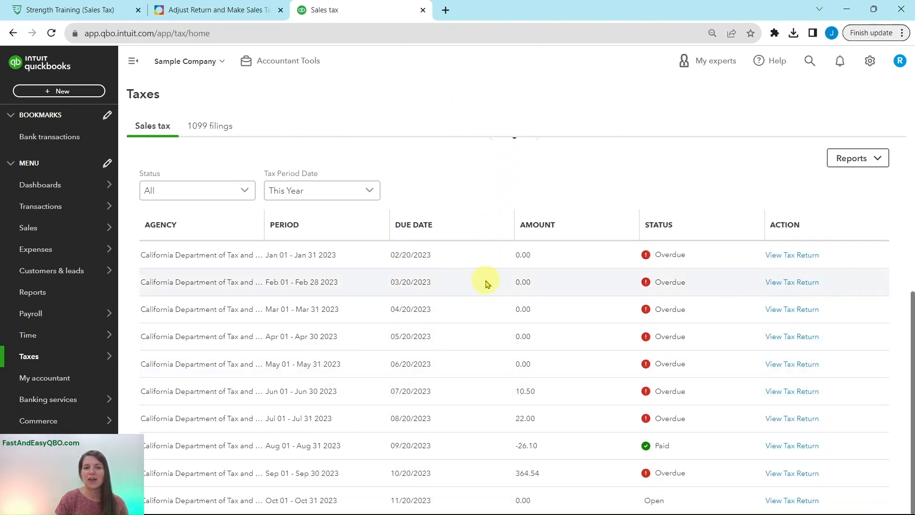
{"action": "scroll", "coordinate": [485, 282], "scroll_direction": "up", "scroll_amount": 4}
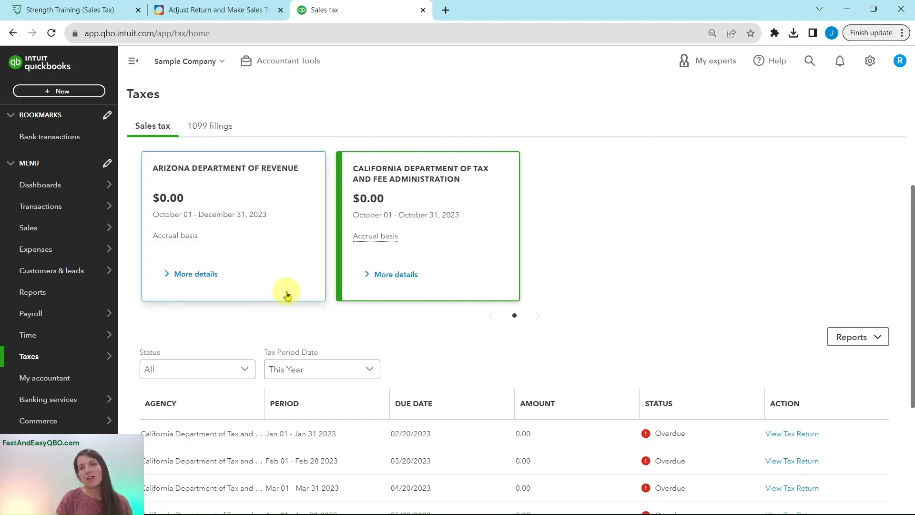
Read Step 3 of the exercise and open California's tax return for Sep 01 - Sep 30 2023 in QuickBooks
{"action": "left_click", "coordinate": [234, 19]}
{"action": "left_click", "coordinate": [77, 183]}
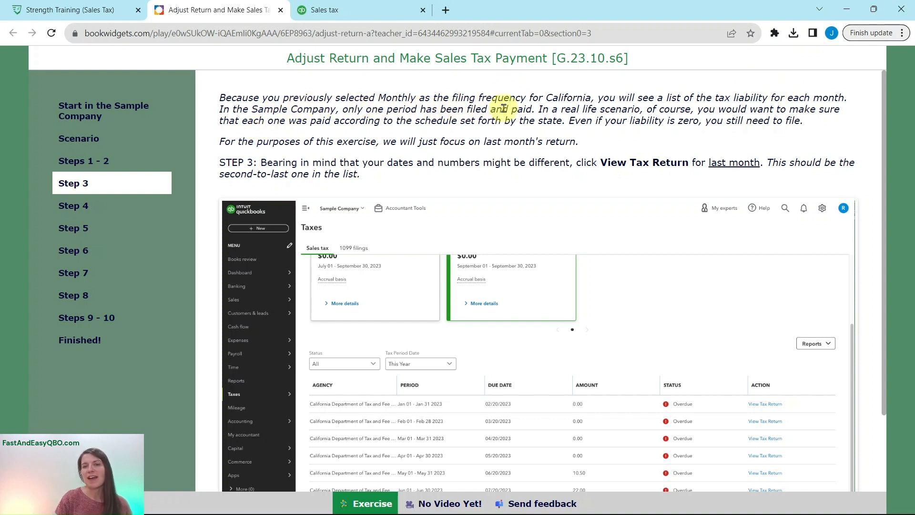
{"action": "left_click", "coordinate": [362, 11]}
{"action": "scroll", "coordinate": [646, 252], "scroll_direction": "down", "scroll_amount": 4}
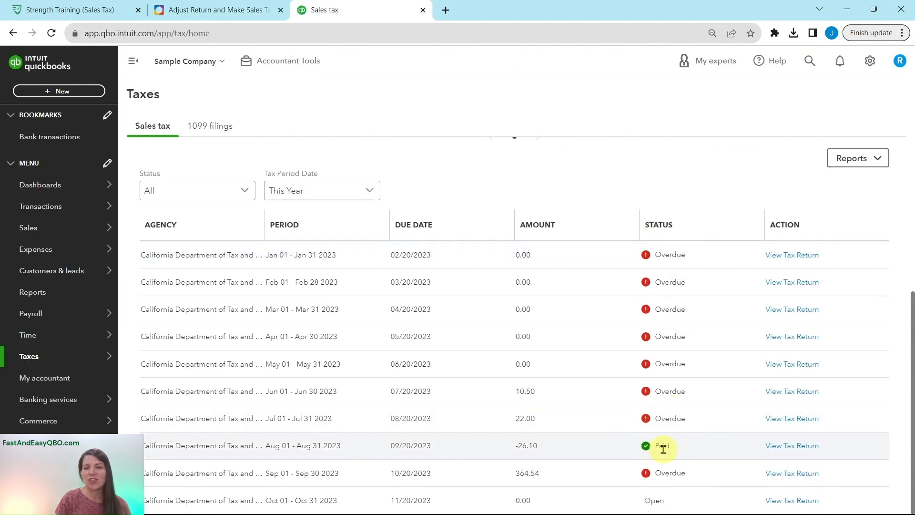
{"action": "left_click", "coordinate": [241, 10]}
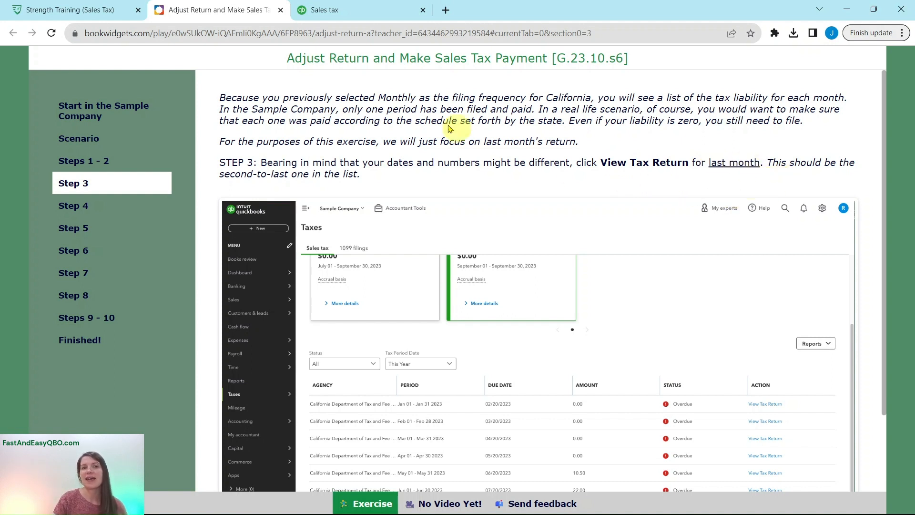
{"action": "left_click", "coordinate": [362, 10]}
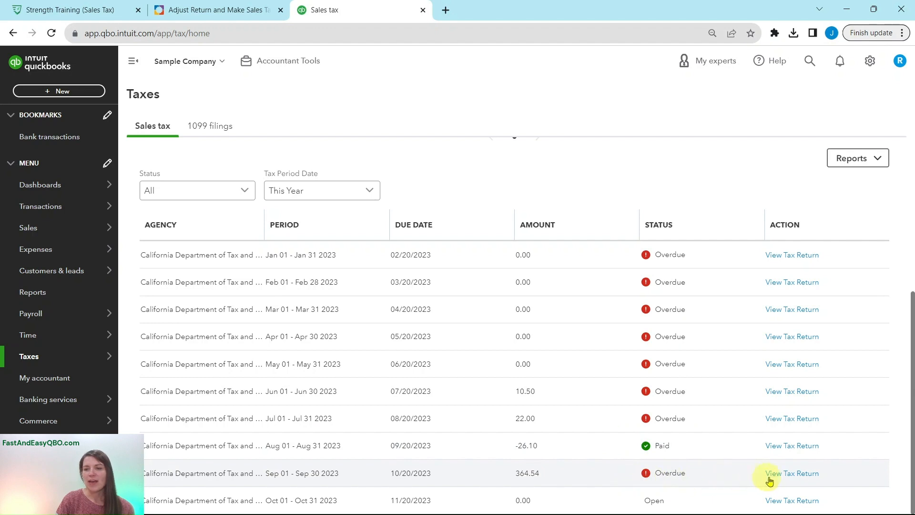
{"action": "left_click", "coordinate": [801, 475]}
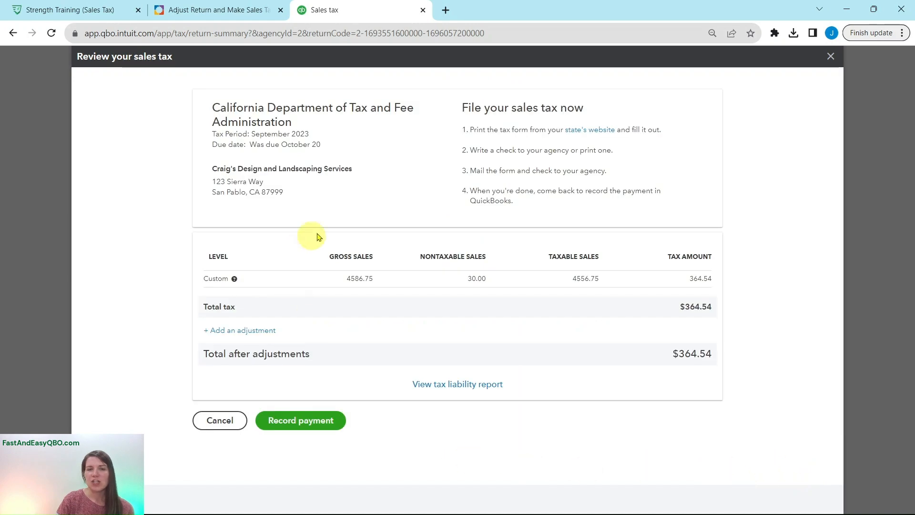
Read Step 4 of the exercise and start a new adjustment on the September 2023 California return in QuickBooks
{"action": "left_click", "coordinate": [253, 10]}
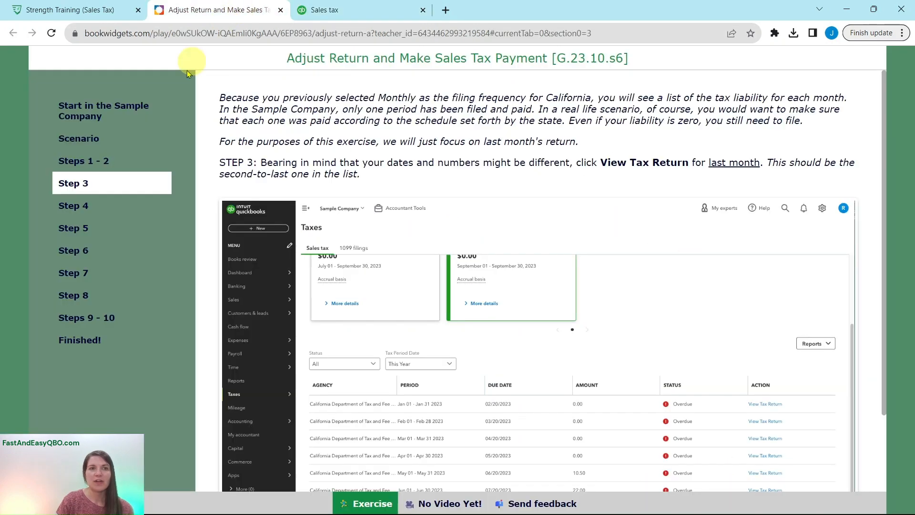
{"action": "left_click", "coordinate": [71, 205]}
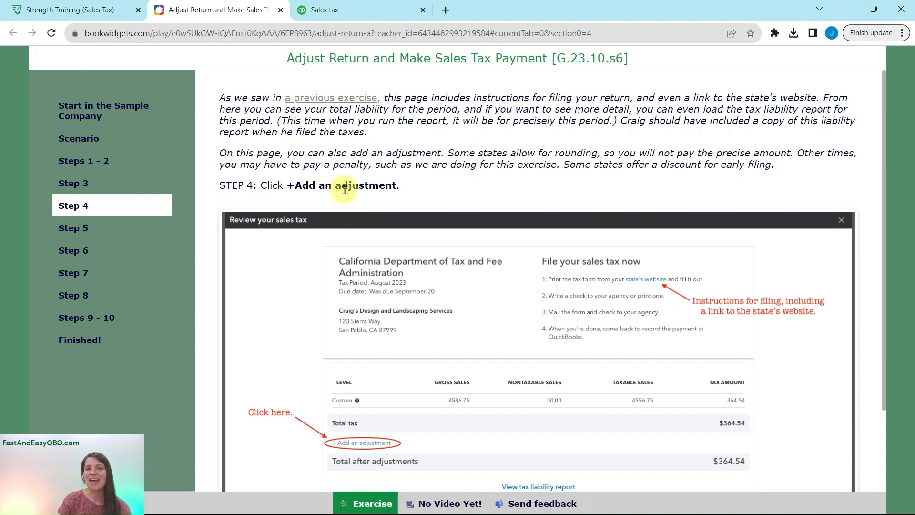
{"action": "left_click", "coordinate": [367, 19]}
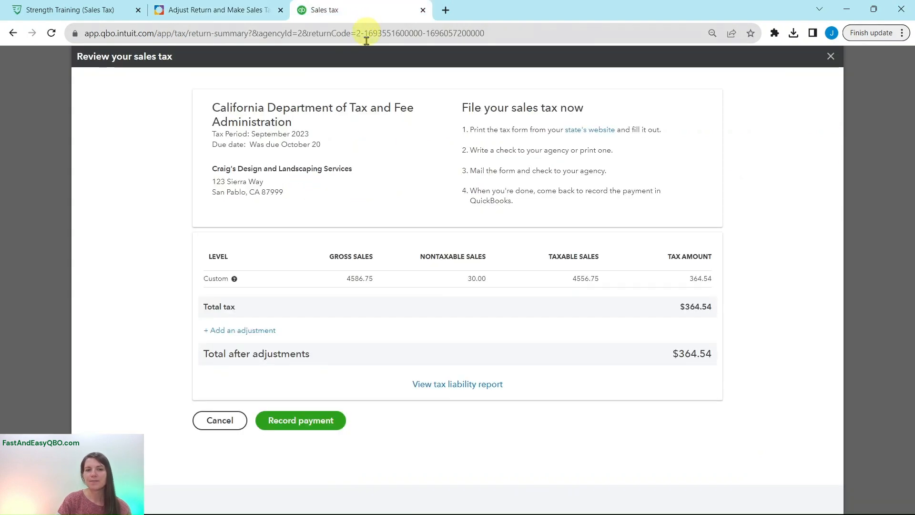
{"action": "left_click", "coordinate": [230, 332]}
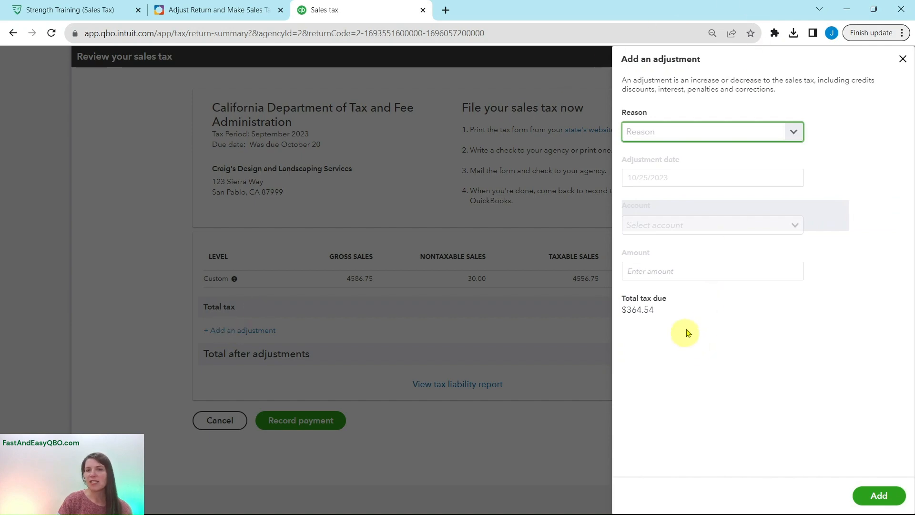
Read Step 5 of the exercise and set the adjustment's reason to Other (penalties, interest, rounding errors) in QuickBooks
{"action": "left_click", "coordinate": [227, 14]}
{"action": "left_click", "coordinate": [74, 228]}
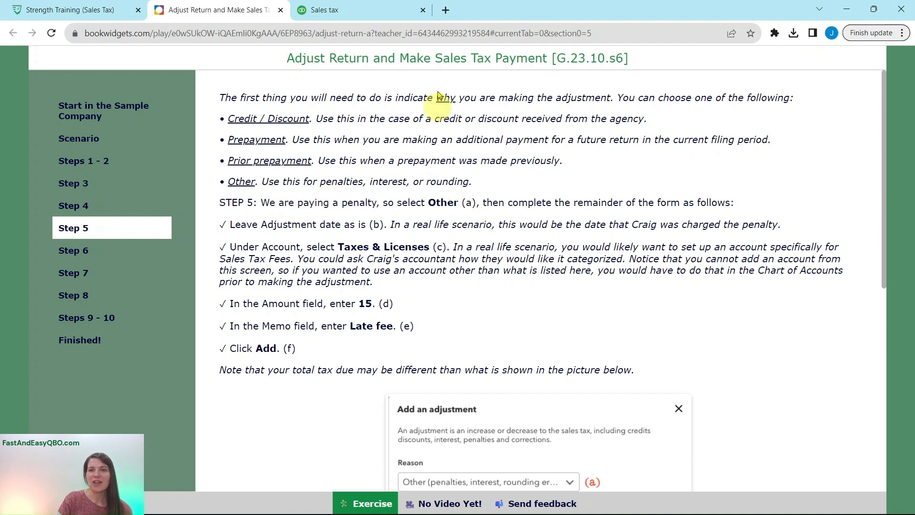
{"action": "left_click", "coordinate": [379, 14]}
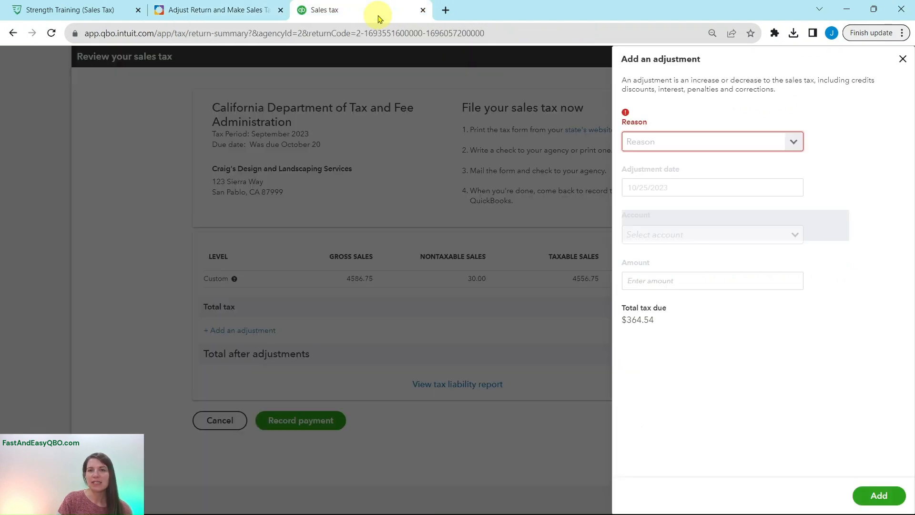
{"action": "left_click", "coordinate": [790, 148]}
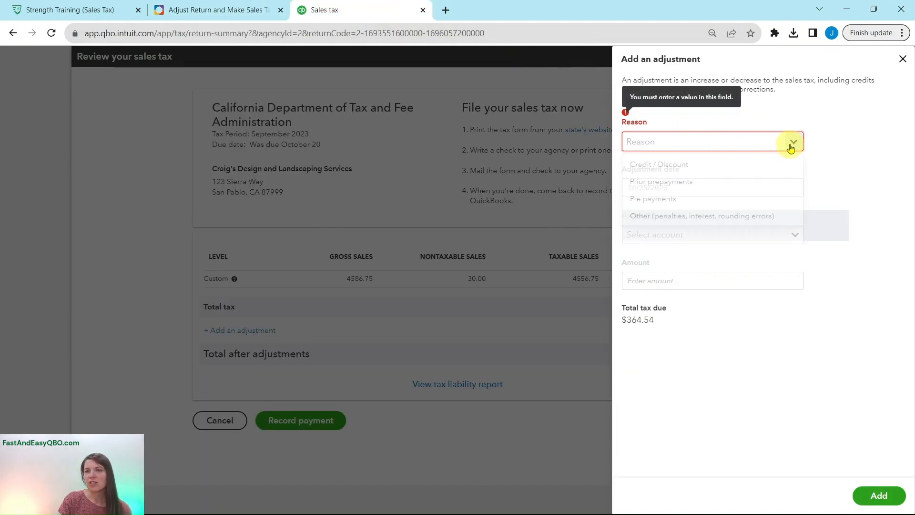
{"action": "left_click", "coordinate": [672, 217]}
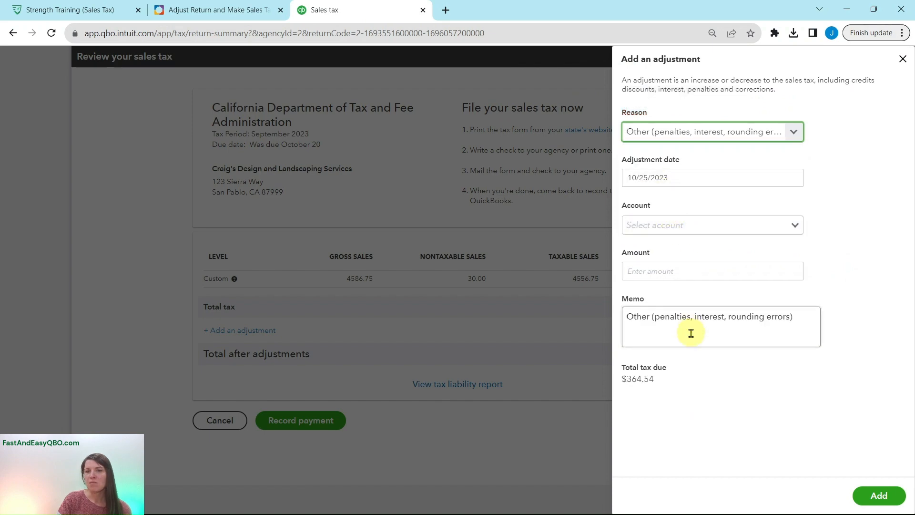
Read the Step 5 form instructions in the exercise and set the adjustment's account to Taxes & Licenses in QuickBooks
{"action": "left_click", "coordinate": [262, 10]}
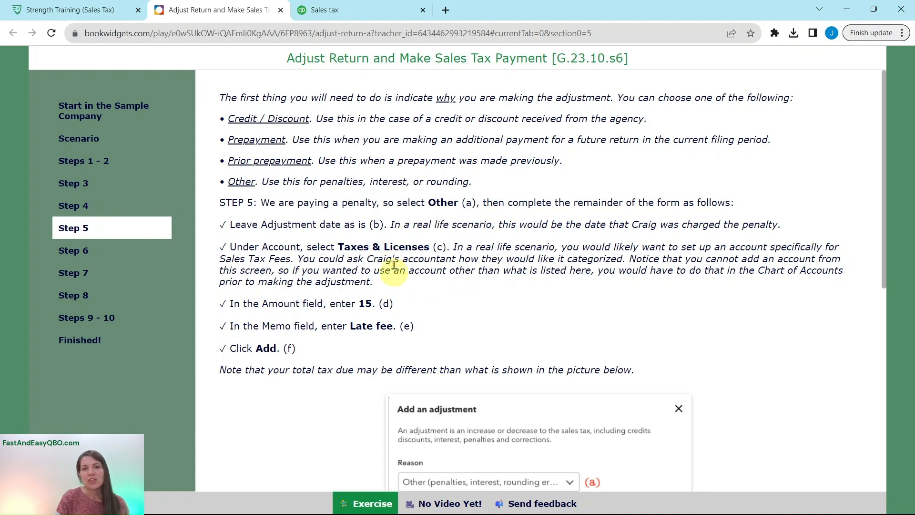
{"action": "left_click", "coordinate": [371, 13]}
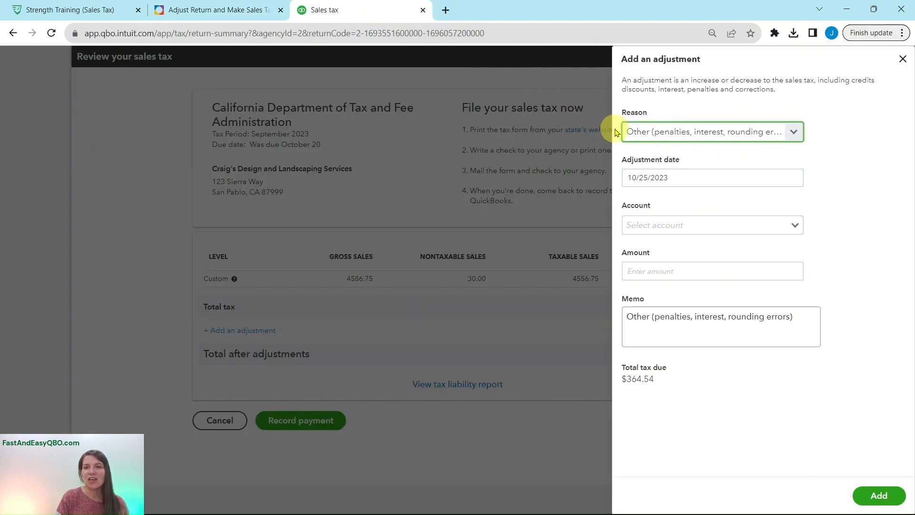
{"action": "left_click", "coordinate": [658, 225]}
{"action": "left_click", "coordinate": [219, 10]}
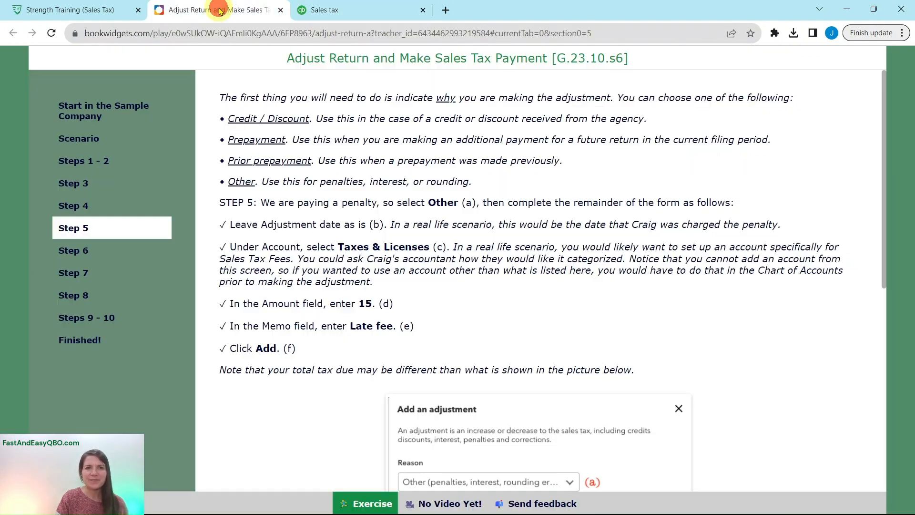
{"action": "left_click", "coordinate": [358, 13]}
{"action": "left_click", "coordinate": [794, 226]}
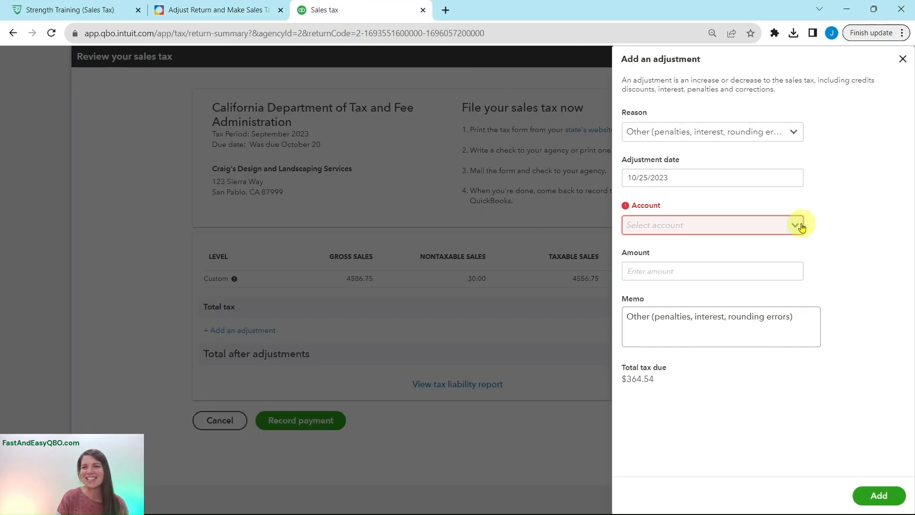
{"action": "left_click", "coordinate": [759, 220]}
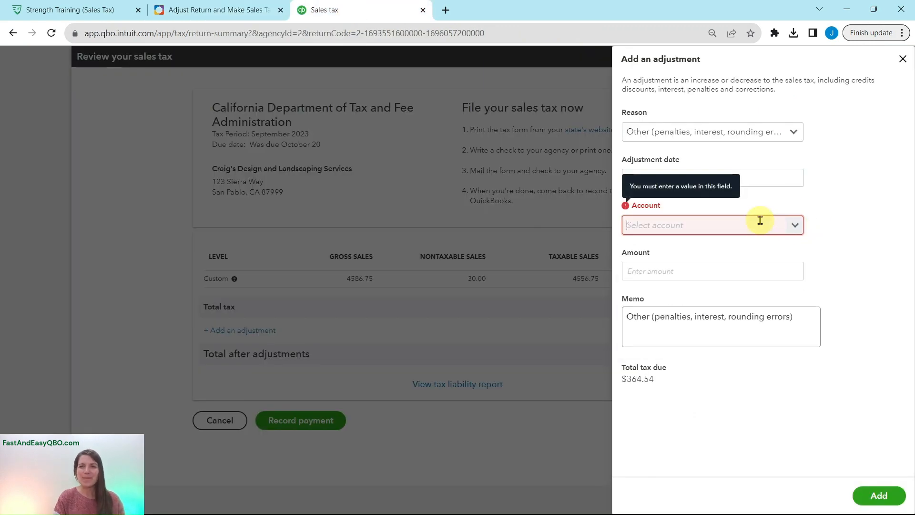
{"action": "type", "text": "taxes"}
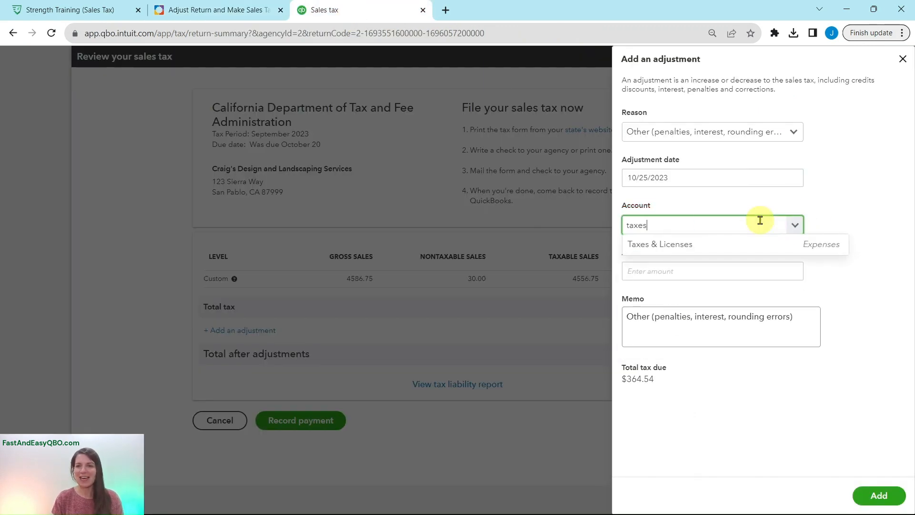
{"action": "left_click", "coordinate": [654, 246]}
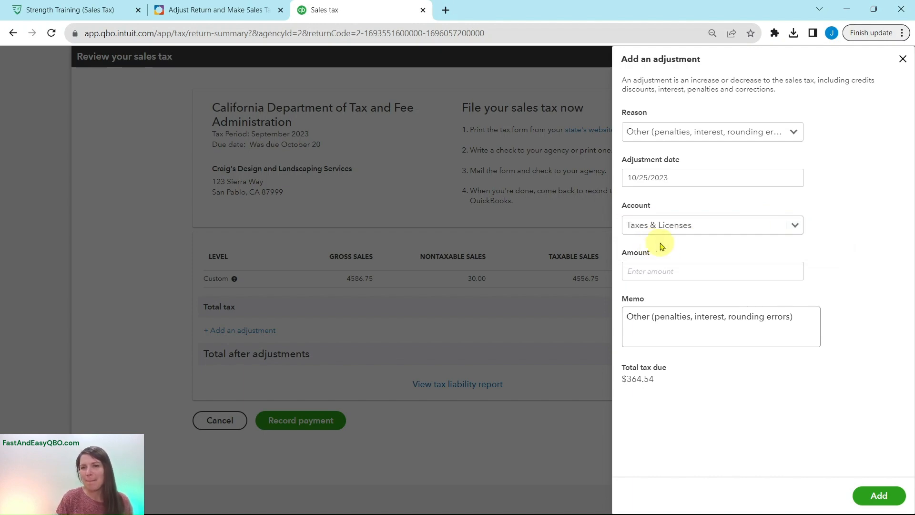
Check the amount in Step 5 of the exercise and set the adjustment's amount to 15 in QuickBooks
{"action": "left_click", "coordinate": [225, 13]}
{"action": "scroll", "coordinate": [365, 243], "scroll_direction": "down", "scroll_amount": 1}
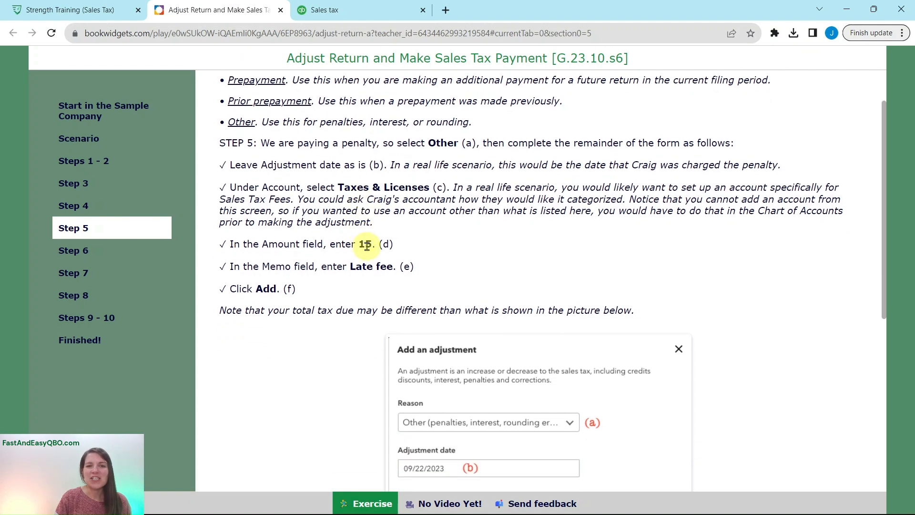
{"action": "left_click", "coordinate": [328, 11]}
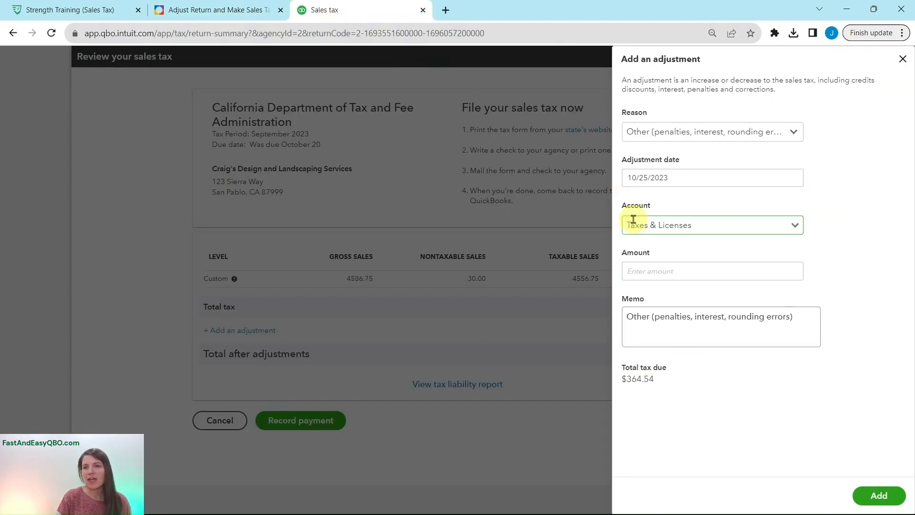
{"action": "left_click", "coordinate": [674, 271]}
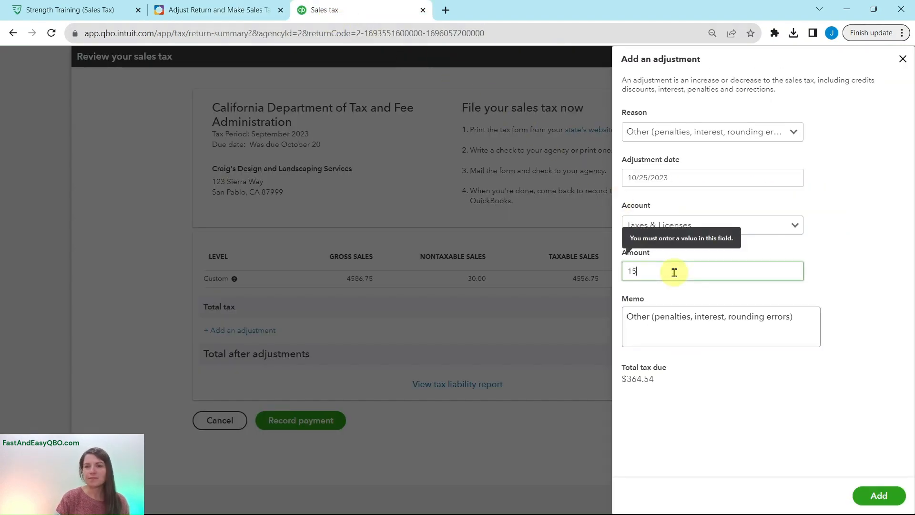
Check the memo wording in Step 5 of the exercise and replace the adjustment's memo with "Late fee" in QuickBooks
{"action": "left_click", "coordinate": [231, 18]}
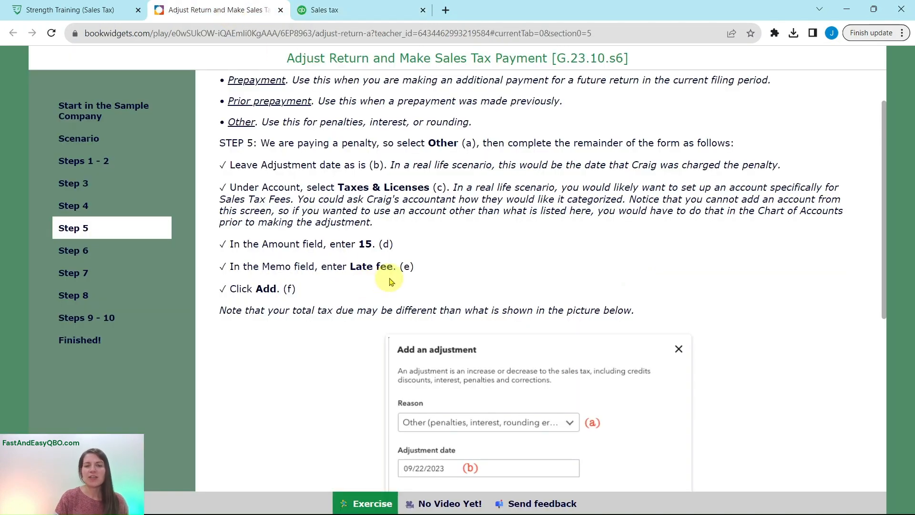
{"action": "left_click", "coordinate": [367, 10]}
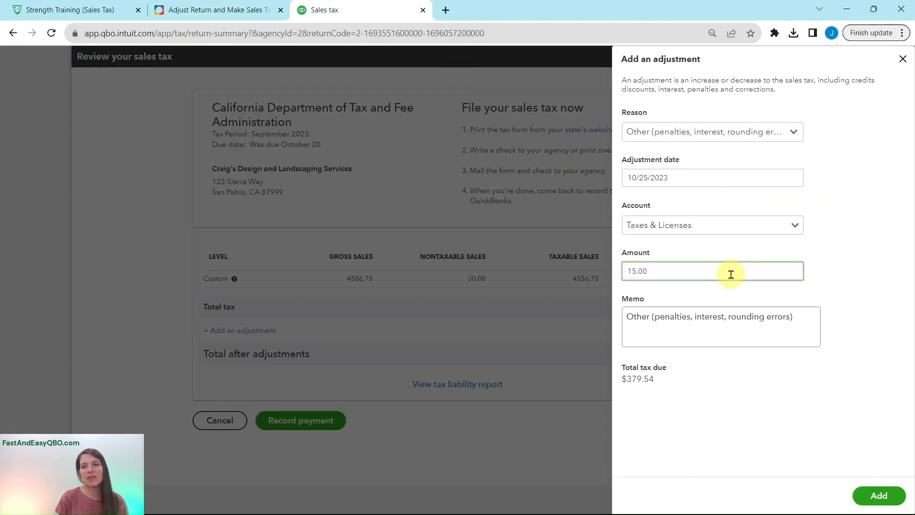
{"action": "left_click_drag", "start_coordinate": [795, 318], "coordinate": [625, 316]}
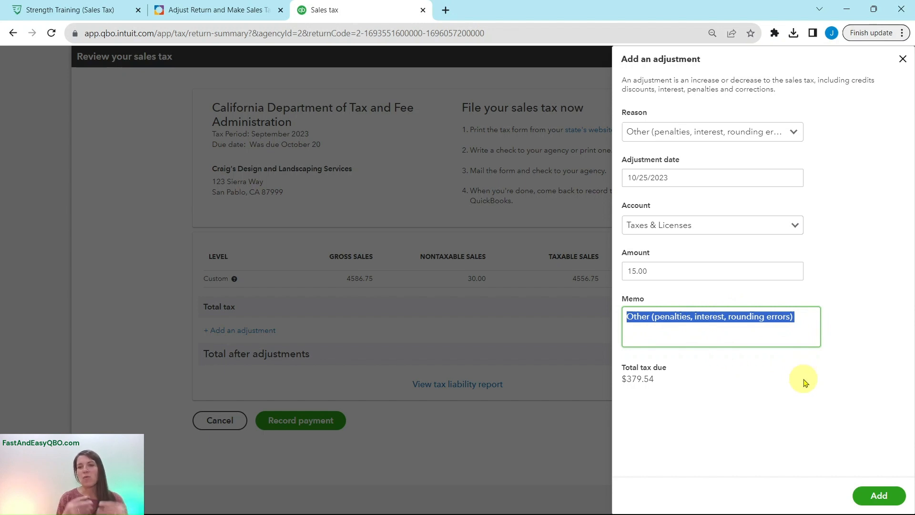
{"action": "type", "text": "Late fee"}
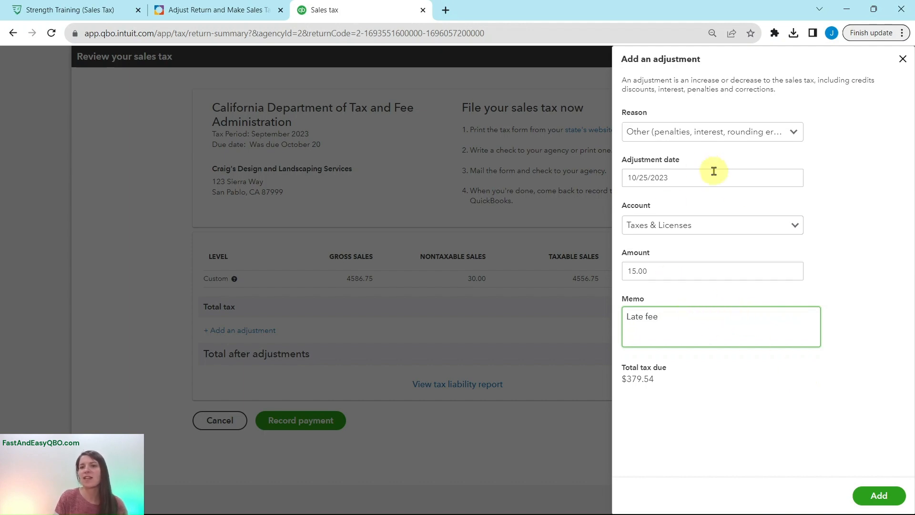
Compare the form with the Step 5 example picture in the exercise and add the late fee adjustment to the return in QuickBooks
{"action": "left_click", "coordinate": [230, 14]}
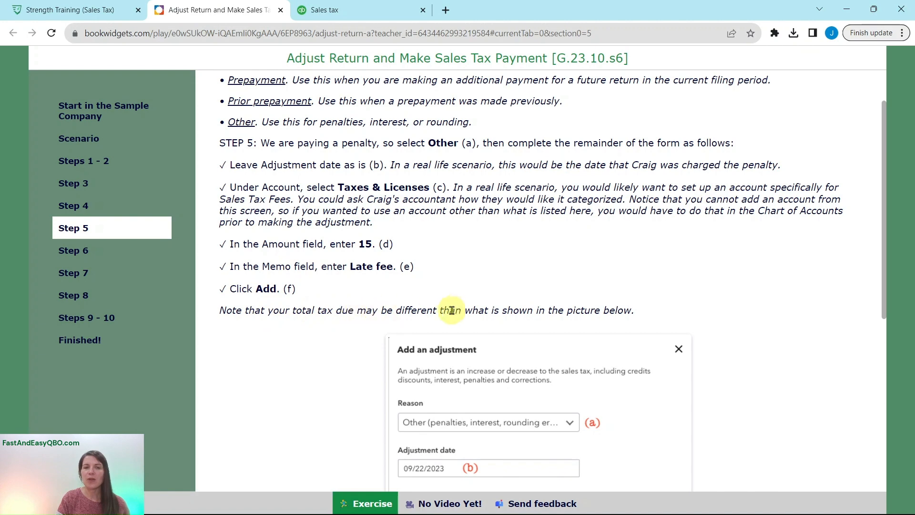
{"action": "scroll", "coordinate": [450, 310], "scroll_direction": "down", "scroll_amount": 3}
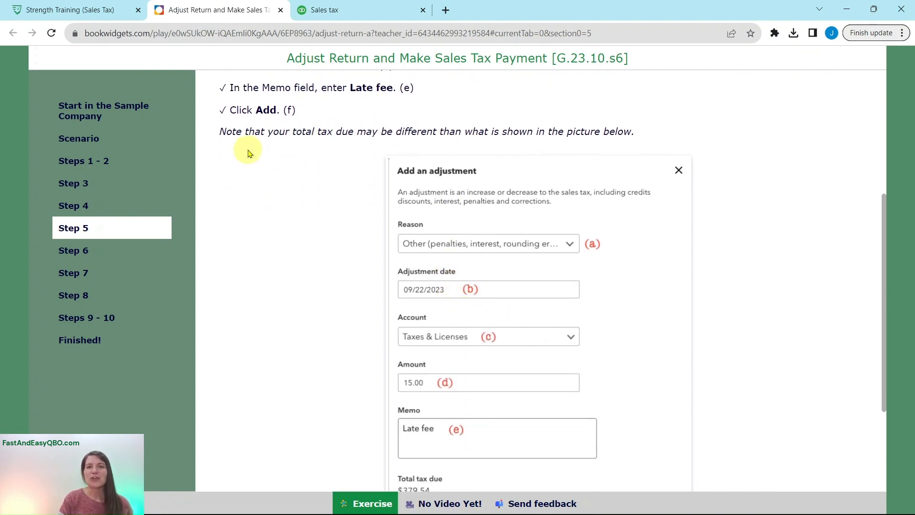
{"action": "scroll", "coordinate": [522, 355], "scroll_direction": "down", "scroll_amount": 3}
{"action": "scroll", "coordinate": [529, 398], "scroll_direction": "up", "scroll_amount": 7}
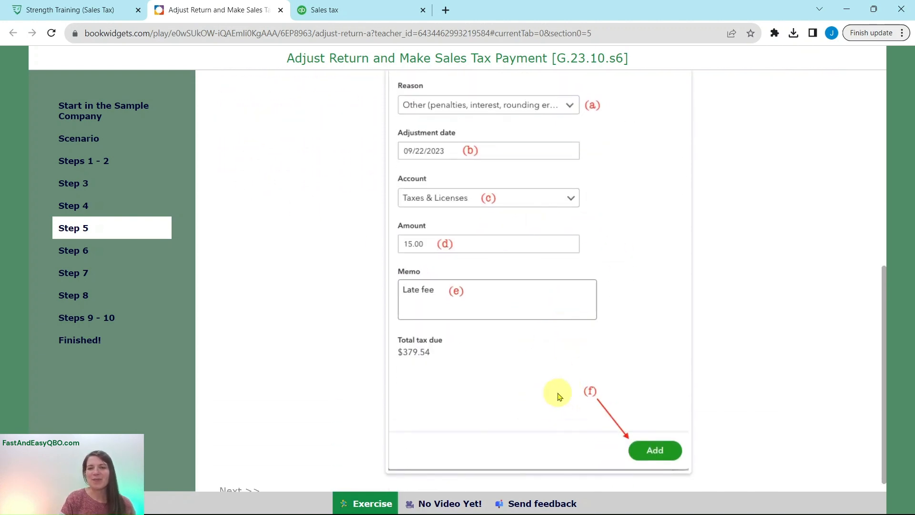
{"action": "left_click", "coordinate": [368, 14]}
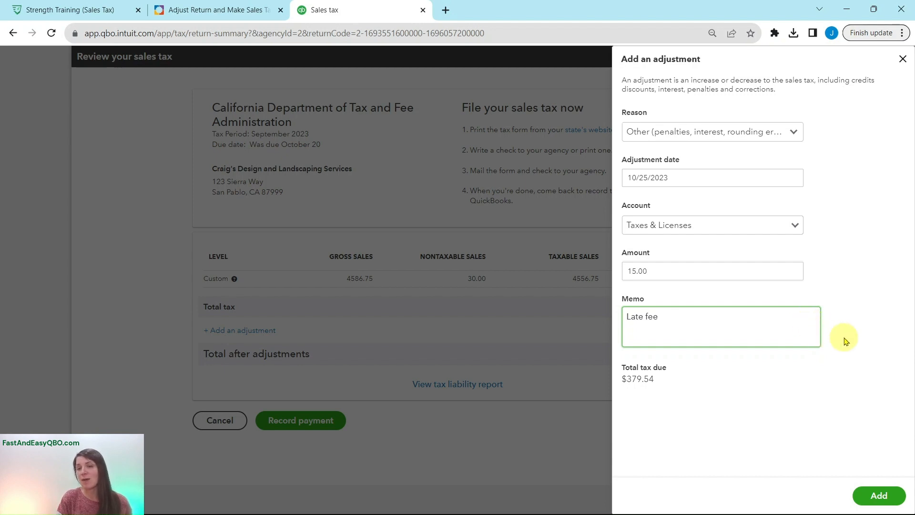
{"action": "left_click", "coordinate": [880, 499]}
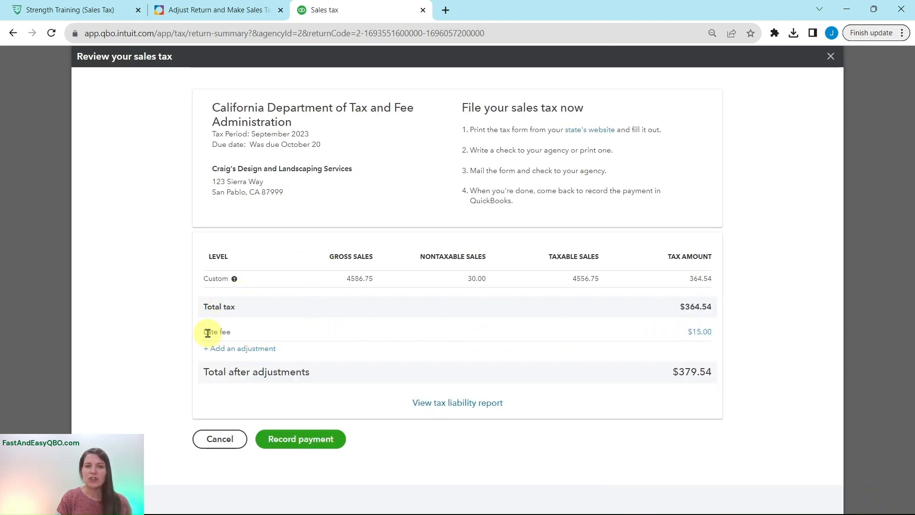
Read Step 6 of the exercise and start recording the payment for the adjusted September 2023 return in QuickBooks
{"action": "left_click", "coordinate": [191, 15]}
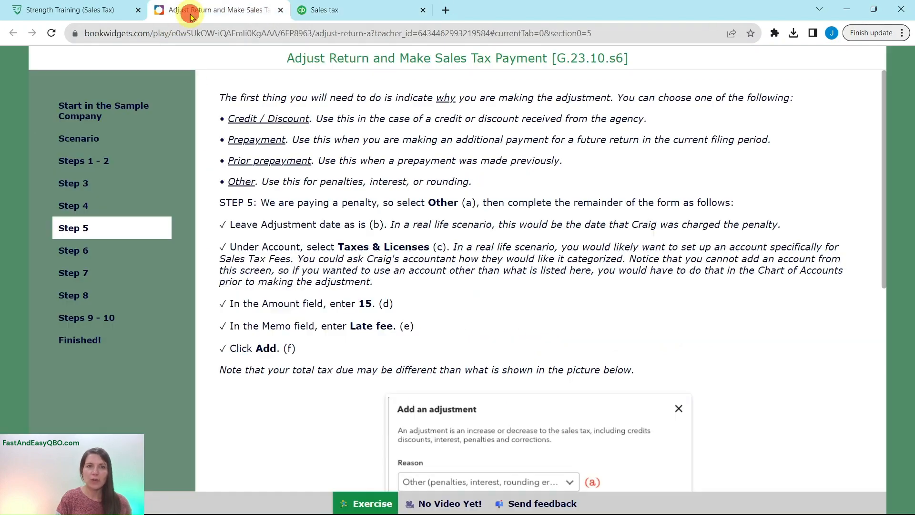
{"action": "left_click", "coordinate": [67, 250]}
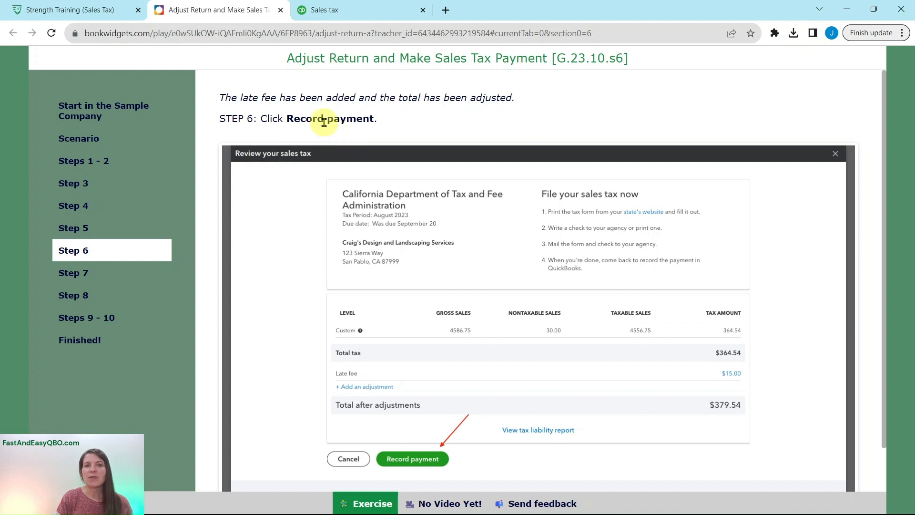
{"action": "left_click", "coordinate": [363, 14]}
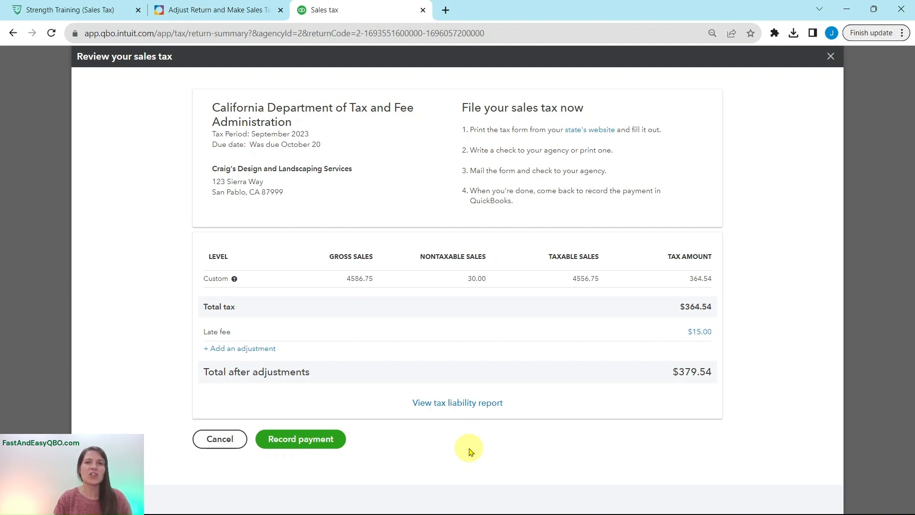
{"action": "left_click", "coordinate": [295, 440]}
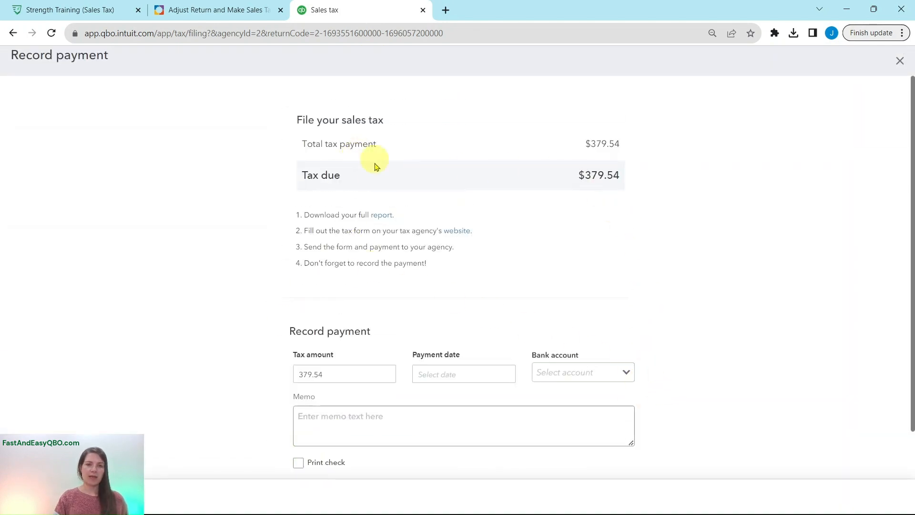
Read Step 7 of the exercise, review the payment form in QuickBooks, and set the payment date to 10/25/2023
{"action": "left_click", "coordinate": [190, 9]}
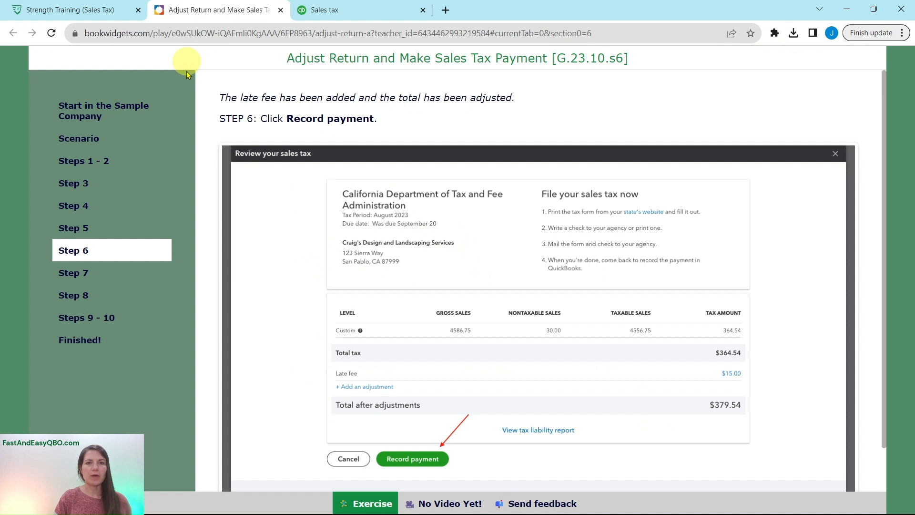
{"action": "left_click", "coordinate": [72, 271]}
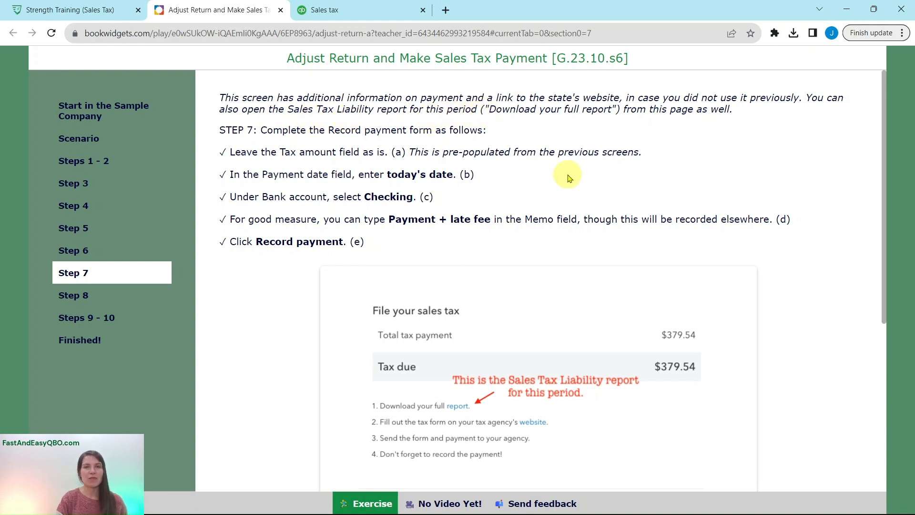
{"action": "left_click", "coordinate": [383, 10]}
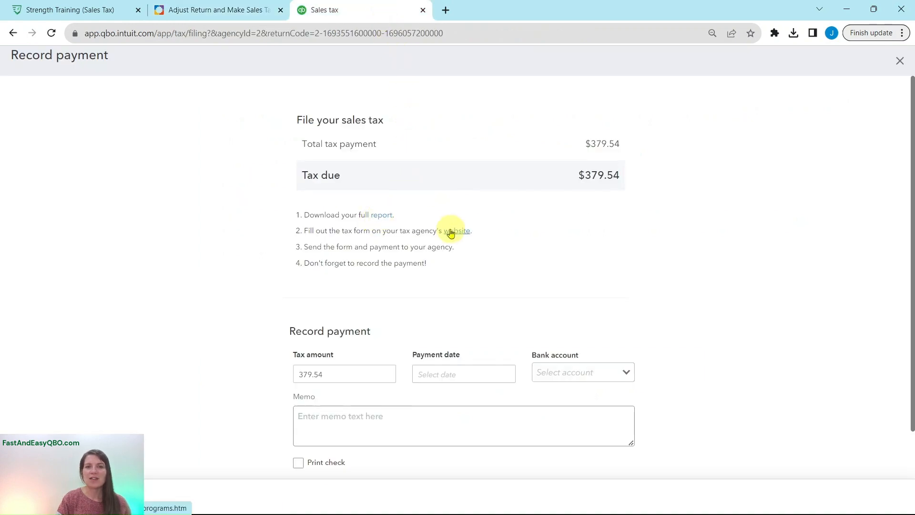
{"action": "left_click", "coordinate": [241, 10]}
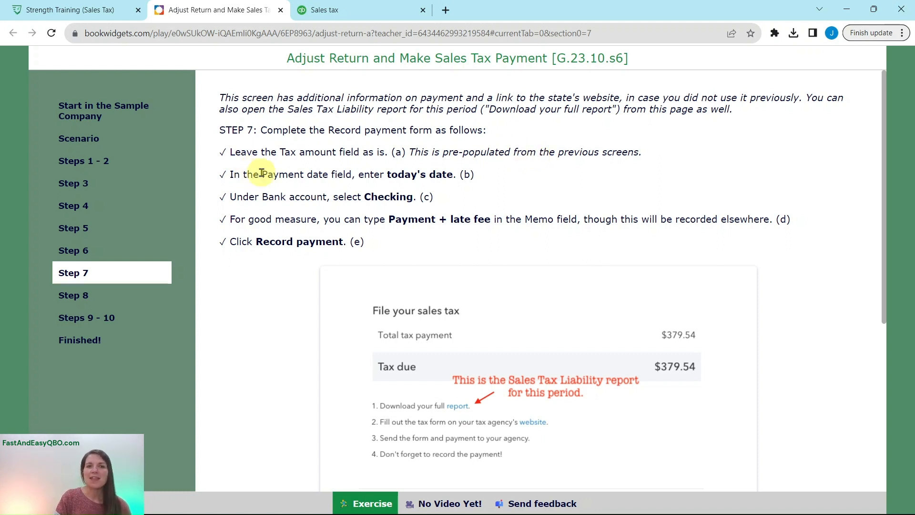
{"action": "left_click", "coordinate": [360, 14]}
{"action": "scroll", "coordinate": [629, 257], "scroll_direction": "down", "scroll_amount": 2}
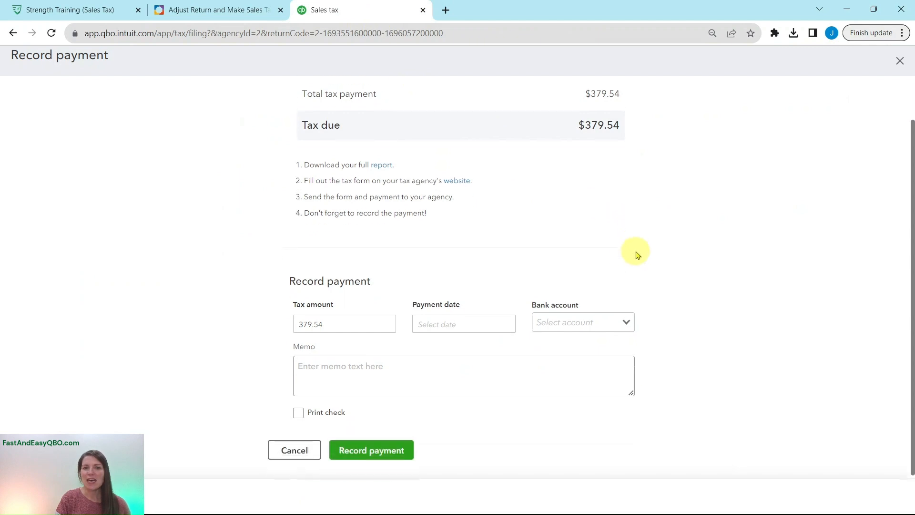
{"action": "left_click", "coordinate": [462, 327]}
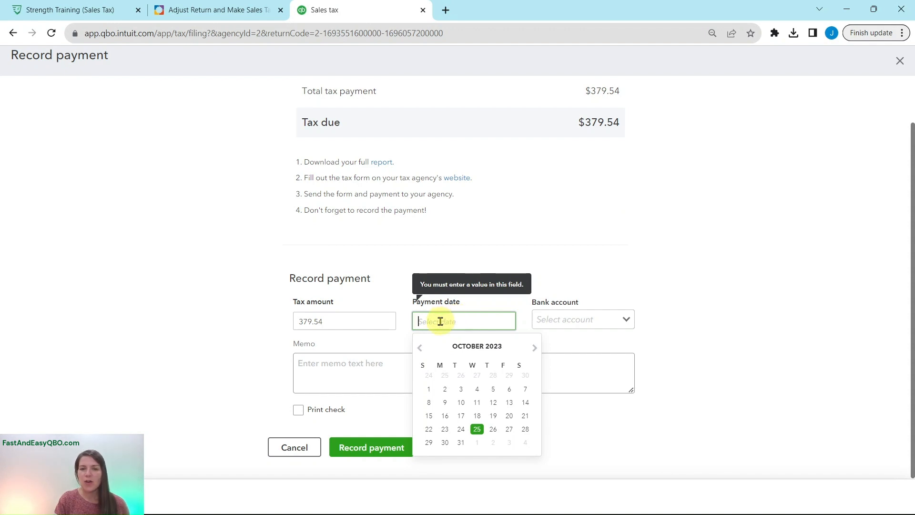
{"action": "left_click", "coordinate": [478, 431]}
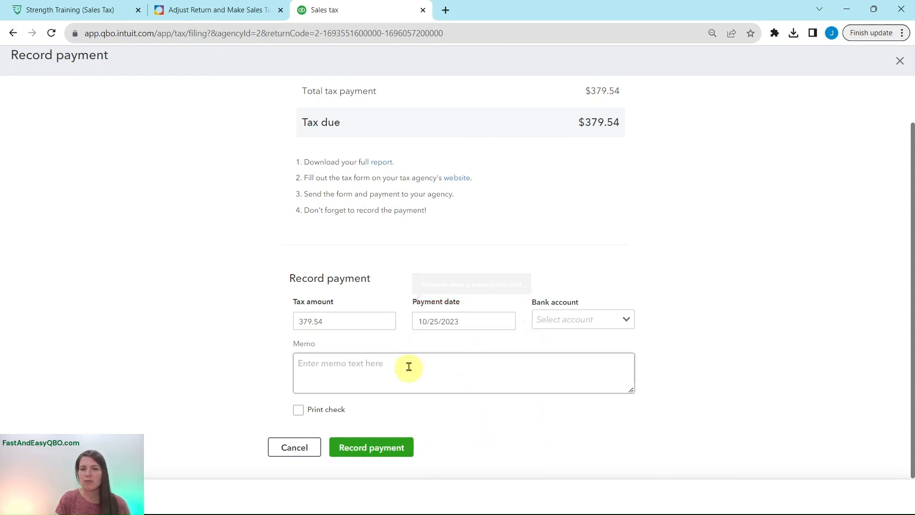
Check the bank account named in Step 7 of the exercise and set the payment's bank account to Checking in QuickBooks
{"action": "left_click", "coordinate": [234, 14]}
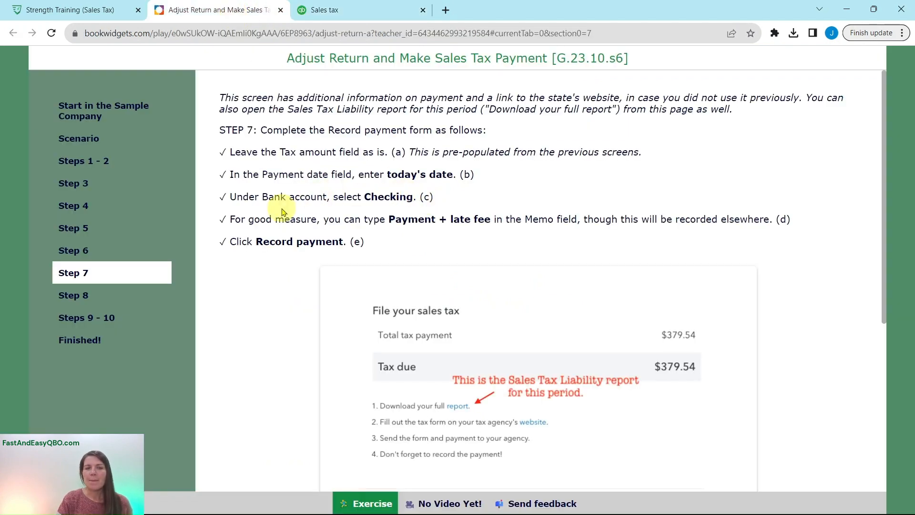
{"action": "left_click", "coordinate": [353, 14]}
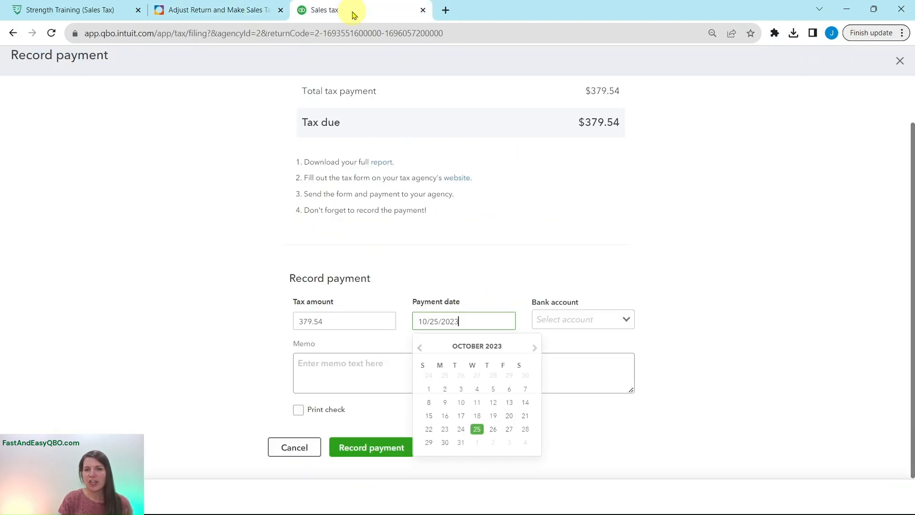
{"action": "left_click", "coordinate": [626, 319]}
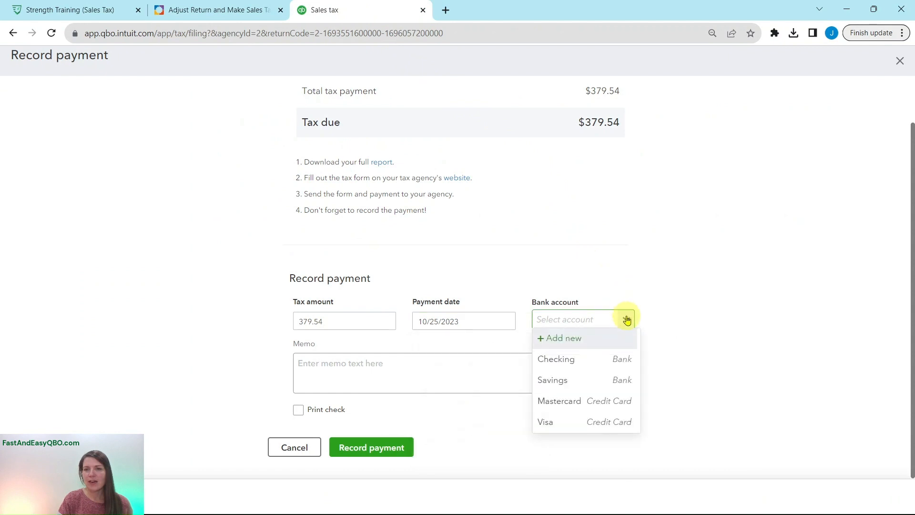
{"action": "left_click", "coordinate": [590, 360]}
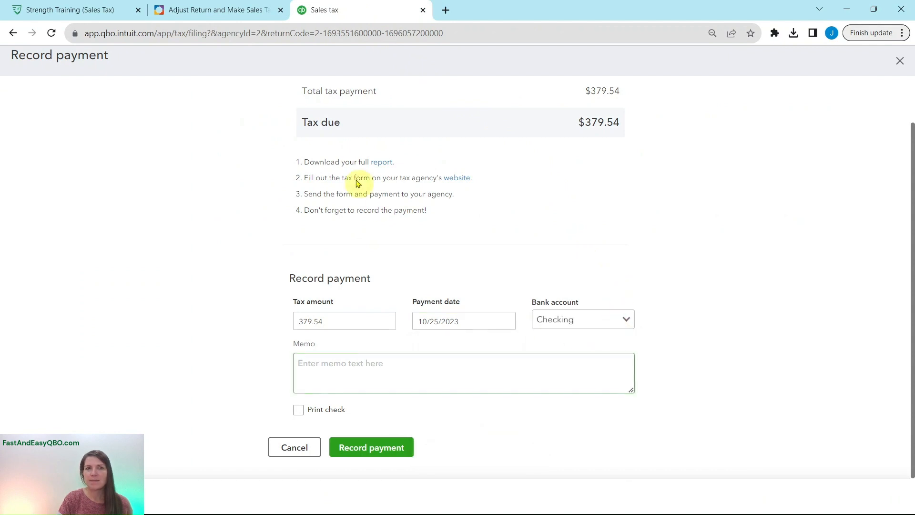
Check the memo text given in Step 7 of the exercise and enter "Payment + late fee" as the payment's memo in QuickBooks
{"action": "left_click", "coordinate": [208, 12]}
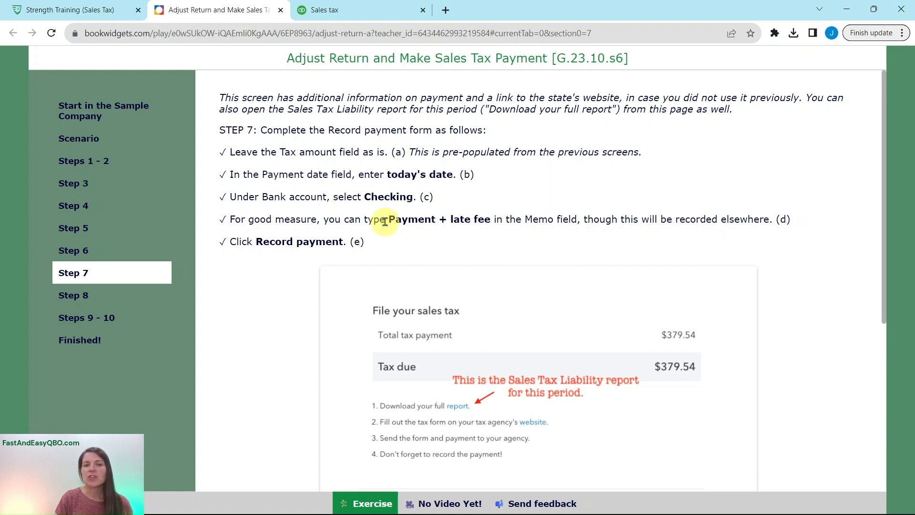
{"action": "left_click", "coordinate": [376, 10]}
{"action": "left_click", "coordinate": [418, 366]}
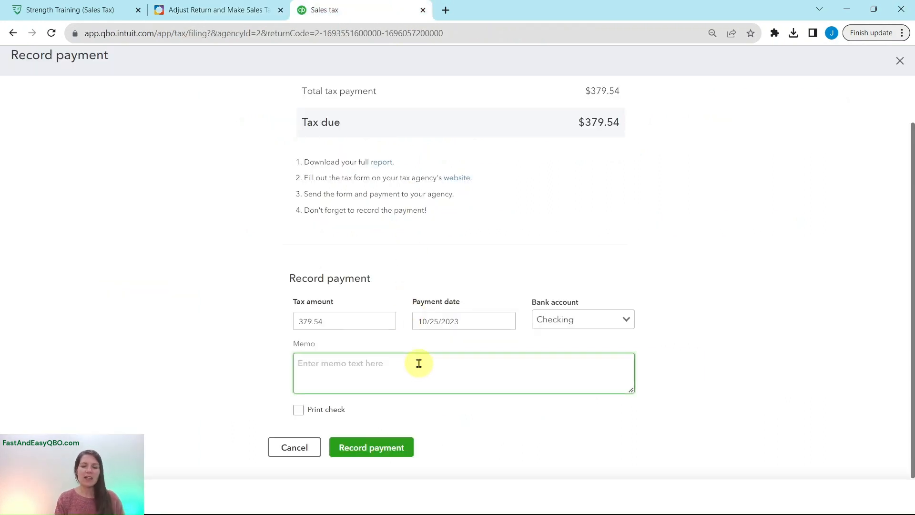
{"action": "type", "text": "Payment + late fee"}
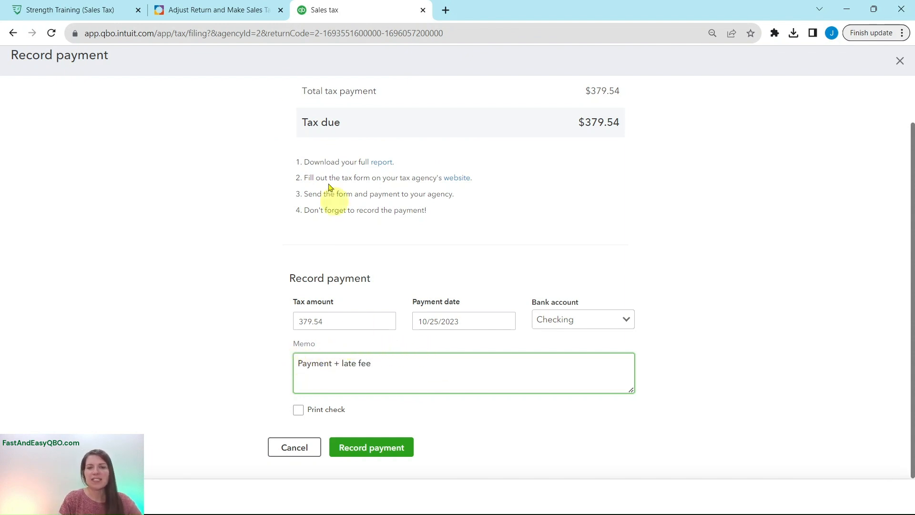
Confirm the final instruction of Step 7 in the exercise and record the sales tax payment in QuickBooks
{"action": "left_click", "coordinate": [241, 10]}
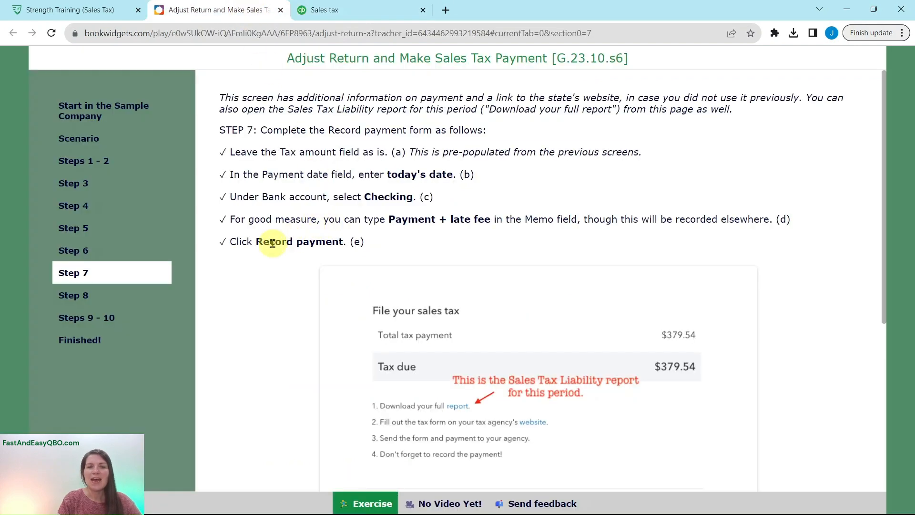
{"action": "left_click", "coordinate": [333, 18]}
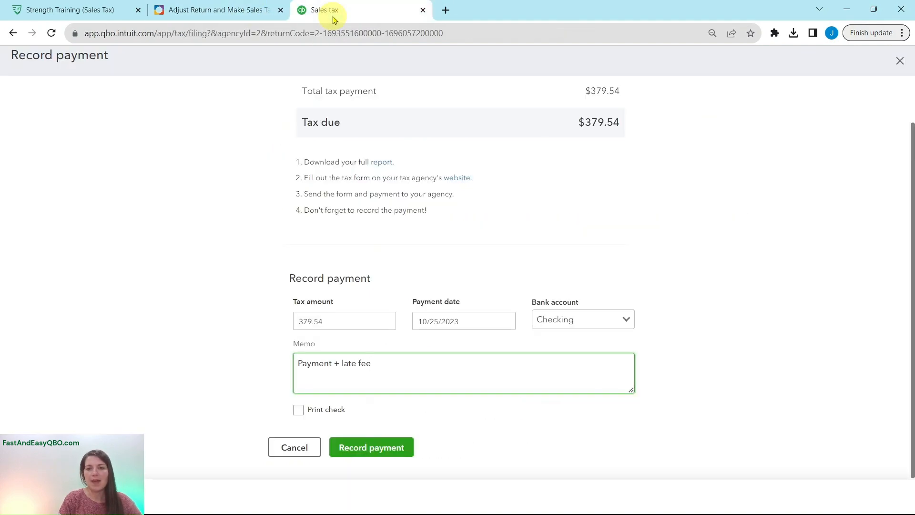
{"action": "left_click", "coordinate": [390, 449]}
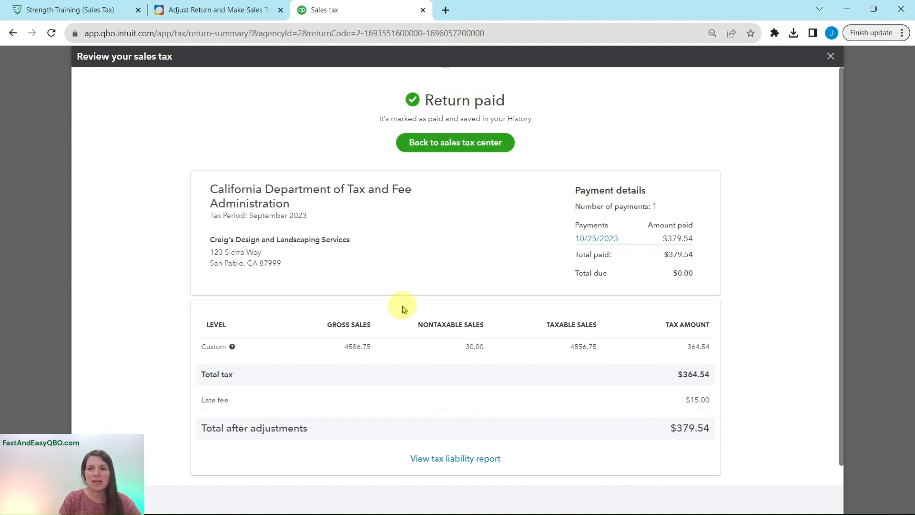
Read Step 8 of the exercise and return to the sales tax center in QuickBooks
{"action": "left_click", "coordinate": [205, 11]}
{"action": "left_click", "coordinate": [71, 295]}
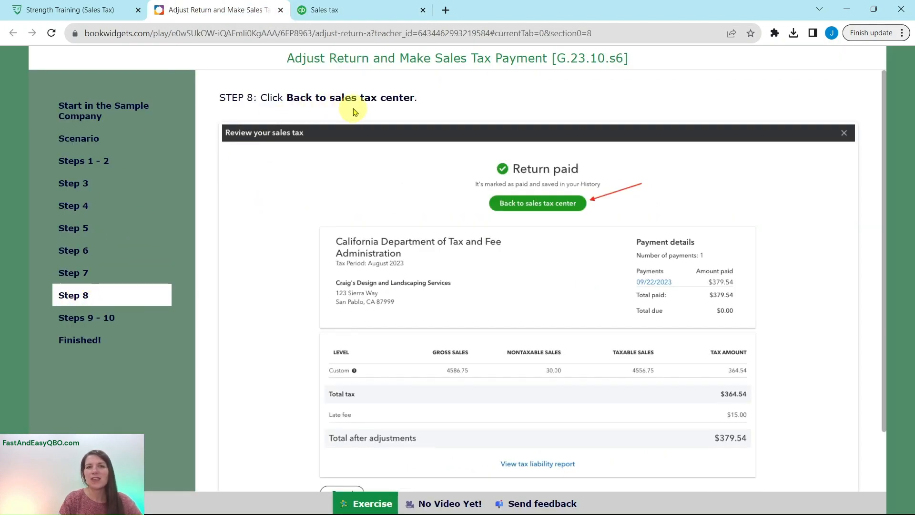
{"action": "left_click", "coordinate": [364, 18]}
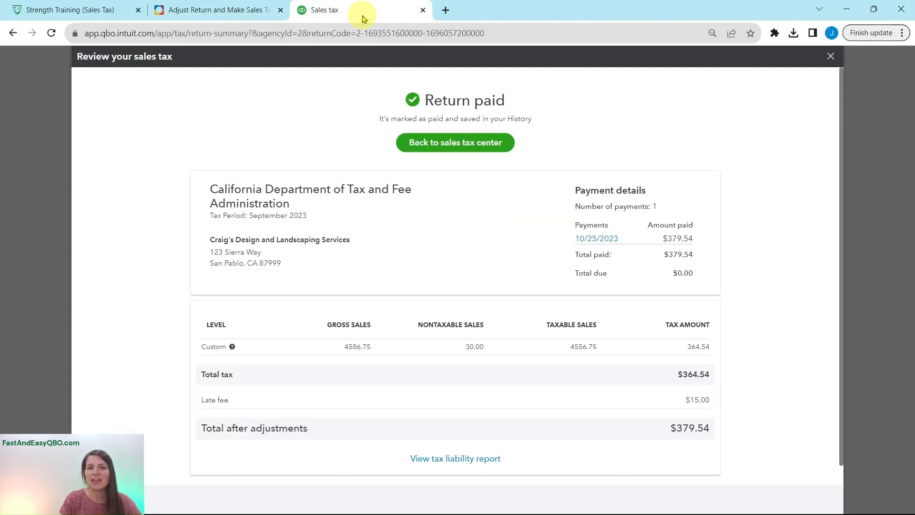
{"action": "left_click", "coordinate": [455, 145]}
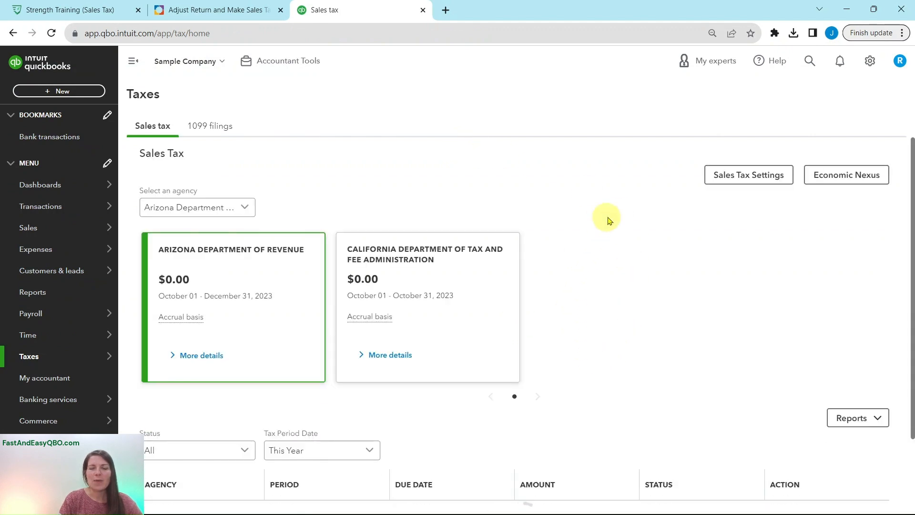
Select the California Department of Tax and Fee Administration and check the status of its September 2023 return
{"action": "scroll", "coordinate": [650, 255], "scroll_direction": "down", "scroll_amount": 2}
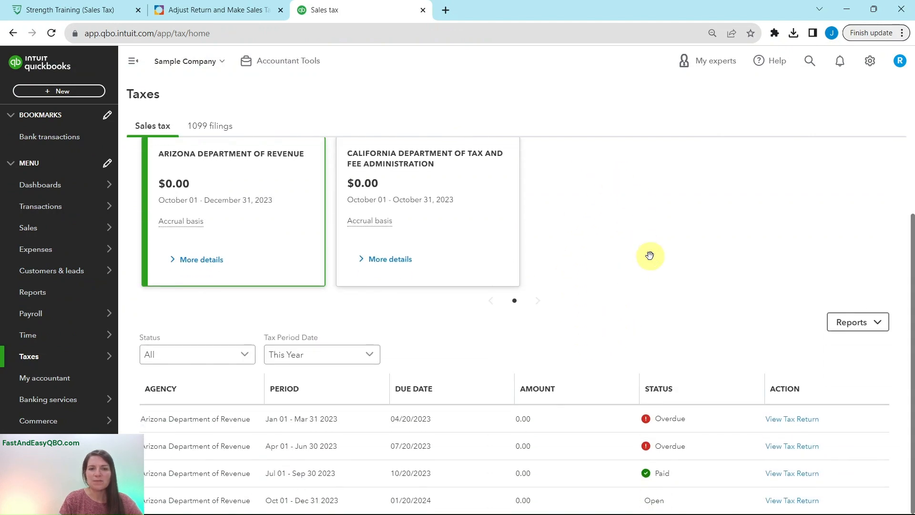
{"action": "scroll", "coordinate": [623, 251], "scroll_direction": "up", "scroll_amount": 2}
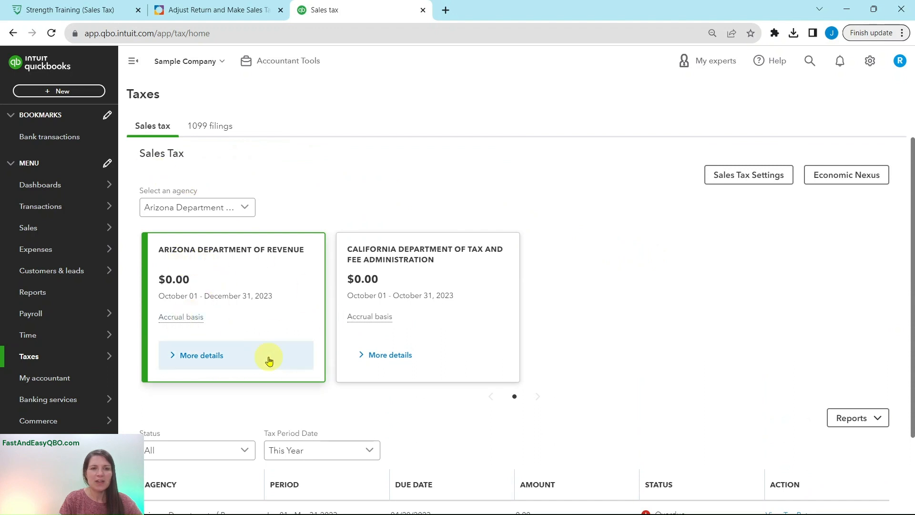
{"action": "left_click", "coordinate": [384, 279]}
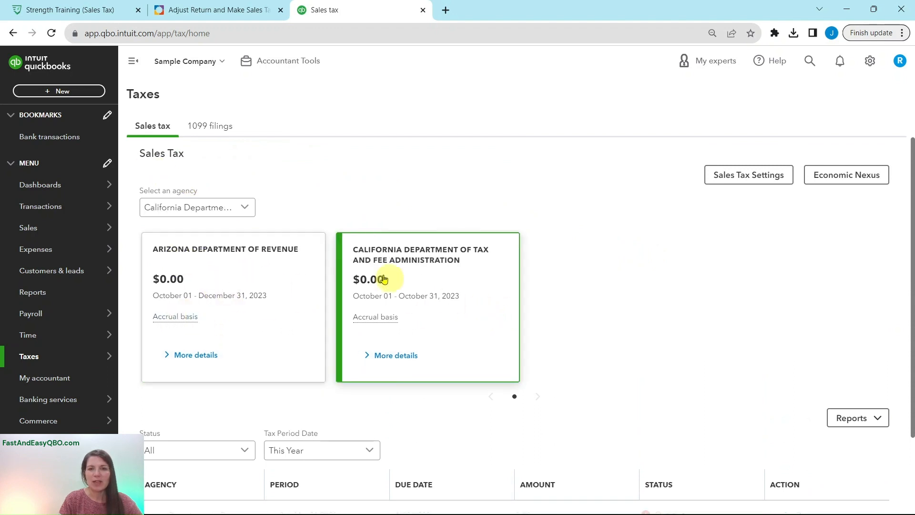
{"action": "scroll", "coordinate": [618, 370], "scroll_direction": "down", "scroll_amount": 5}
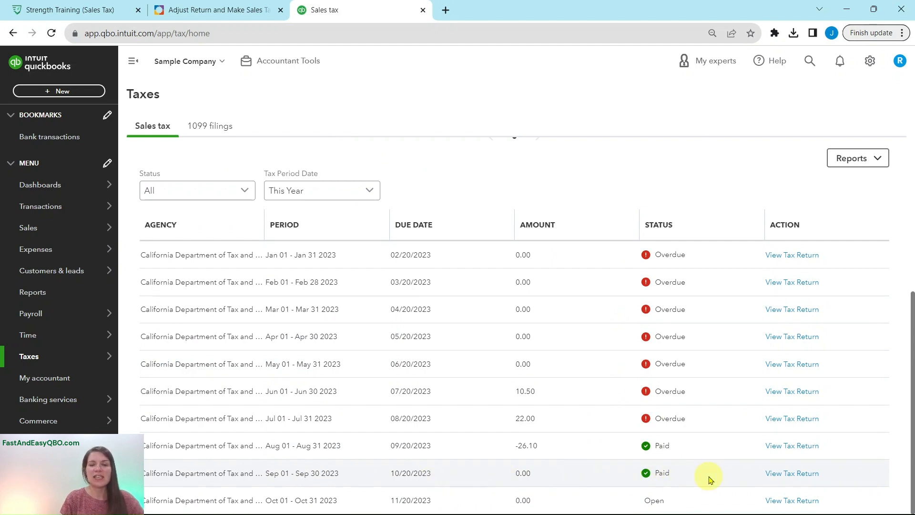
Read Steps 9 - 10 of the exercise and open the chart of accounts in QuickBooks
{"action": "left_click", "coordinate": [220, 9]}
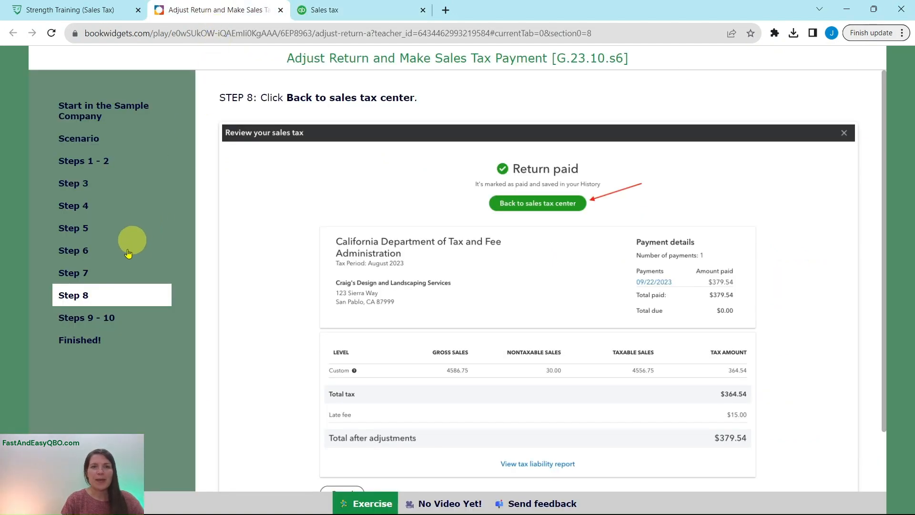
{"action": "left_click", "coordinate": [87, 318]}
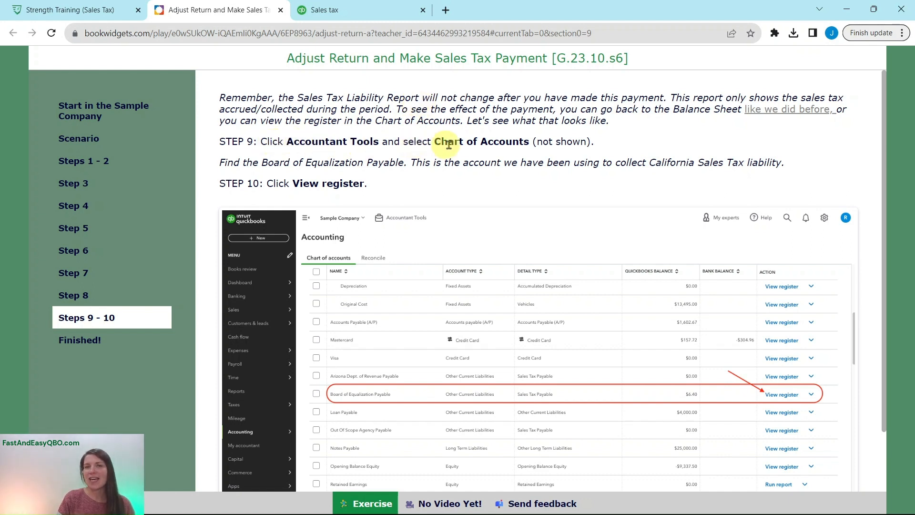
{"action": "left_click", "coordinate": [375, 10]}
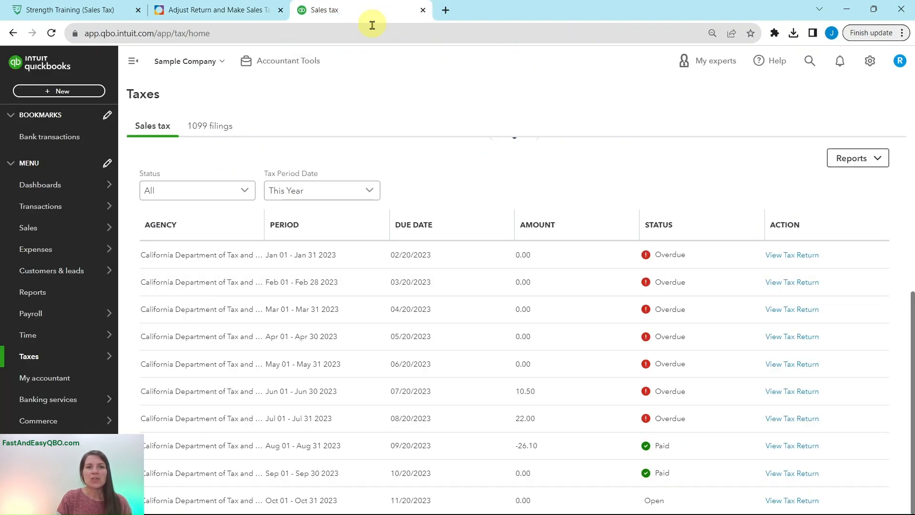
{"action": "left_click", "coordinate": [269, 63]}
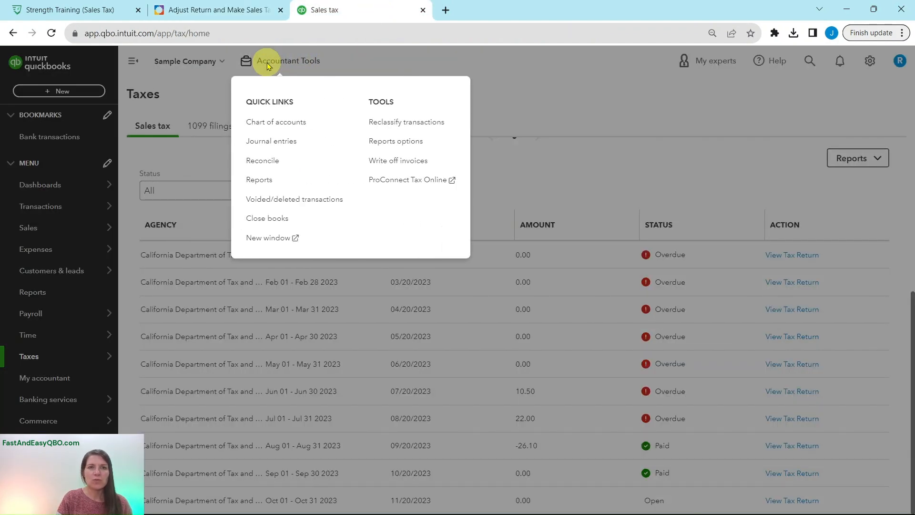
{"action": "left_click", "coordinate": [265, 123]}
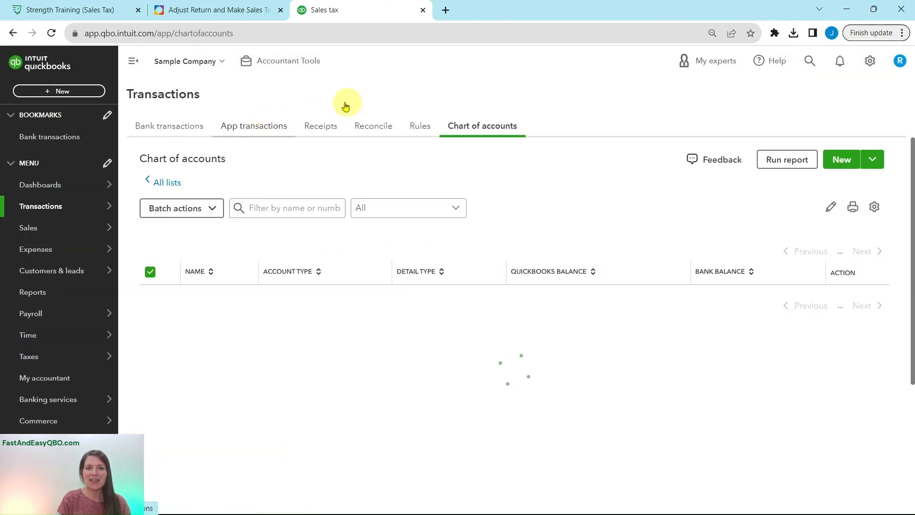
Recheck the account named in Steps 9 - 10, open the Board of Equalization Payable register in QuickBooks, and dismiss the register introduction
{"action": "left_click", "coordinate": [235, 9]}
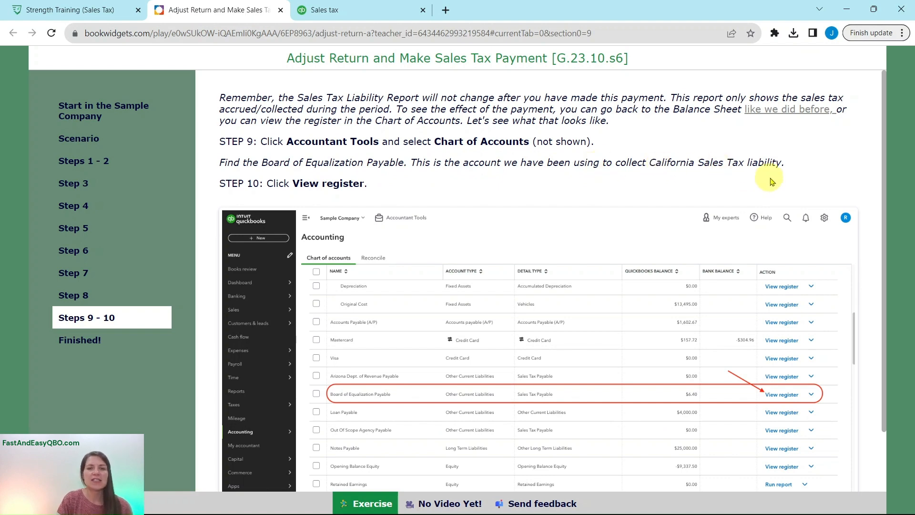
{"action": "left_click", "coordinate": [355, 10]}
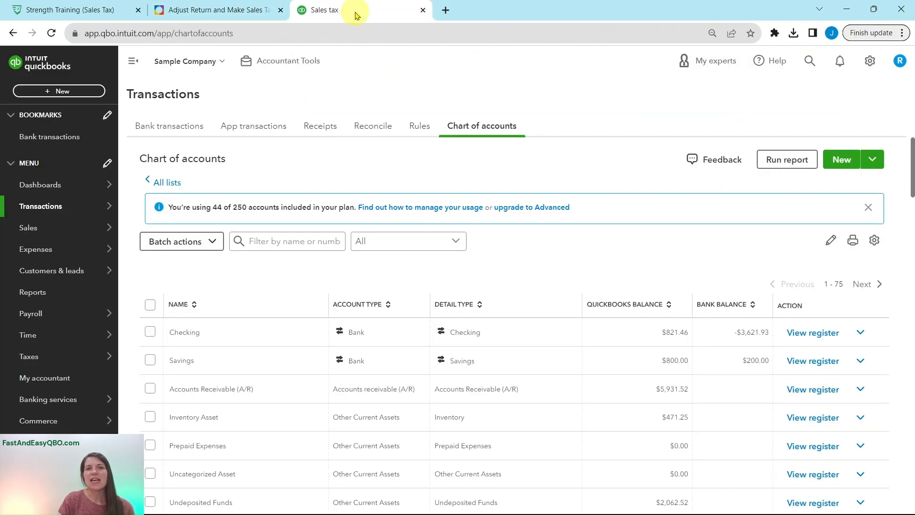
{"action": "scroll", "coordinate": [548, 260], "scroll_direction": "down", "scroll_amount": 5}
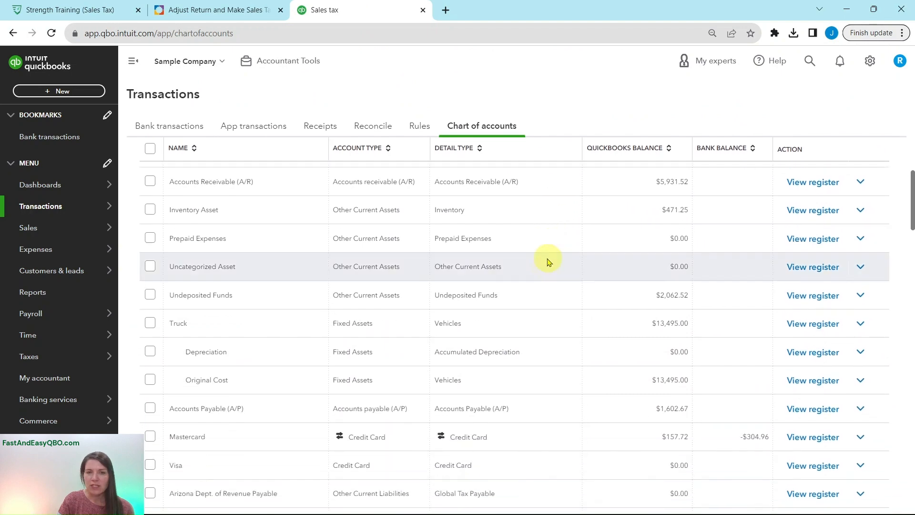
{"action": "scroll", "coordinate": [426, 237], "scroll_direction": "down", "scroll_amount": 2}
{"action": "scroll", "coordinate": [406, 256], "scroll_direction": "up", "scroll_amount": 5}
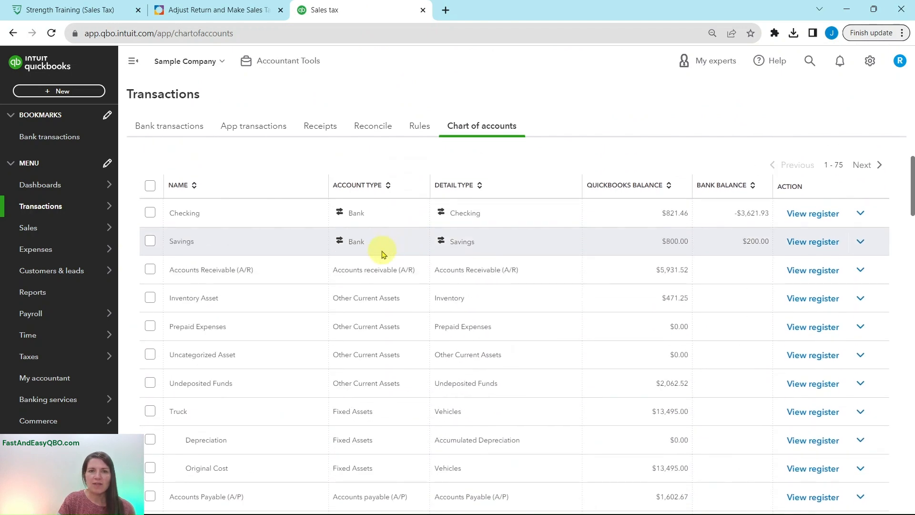
{"action": "scroll", "coordinate": [380, 247], "scroll_direction": "down", "scroll_amount": 1}
{"action": "scroll", "coordinate": [378, 280], "scroll_direction": "down", "scroll_amount": 6}
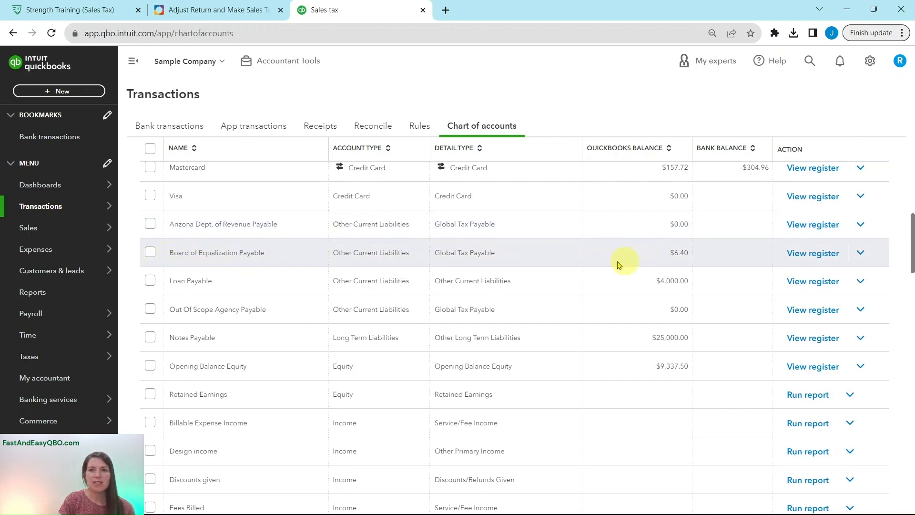
{"action": "left_click", "coordinate": [815, 257]}
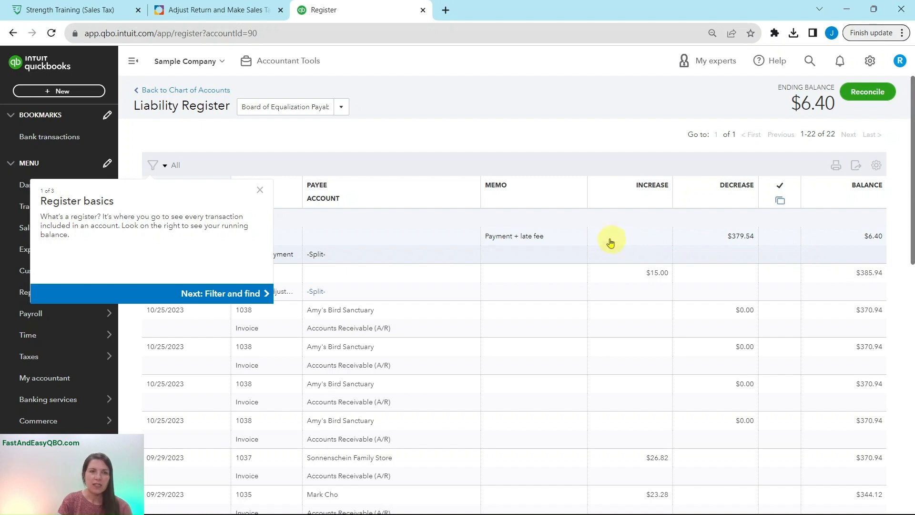
{"action": "left_click", "coordinate": [260, 191]}
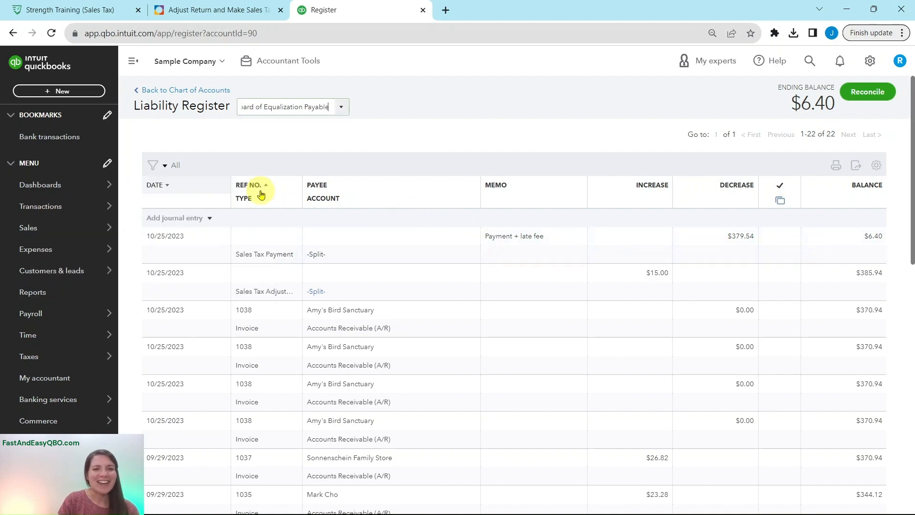
Read the exercise's Finished page and compare its explanation with the payment, late fee and invoice entries in the QuickBooks liability register
{"action": "left_click", "coordinate": [195, 10]}
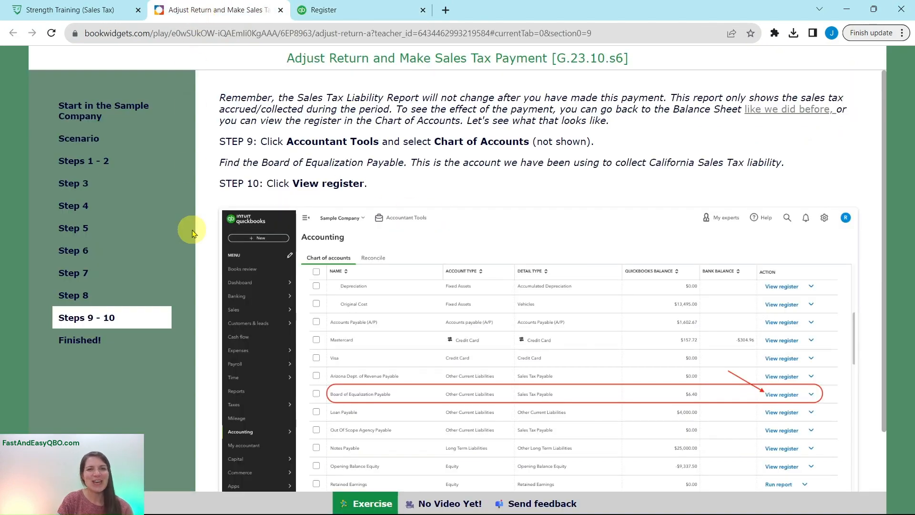
{"action": "left_click", "coordinate": [91, 339]}
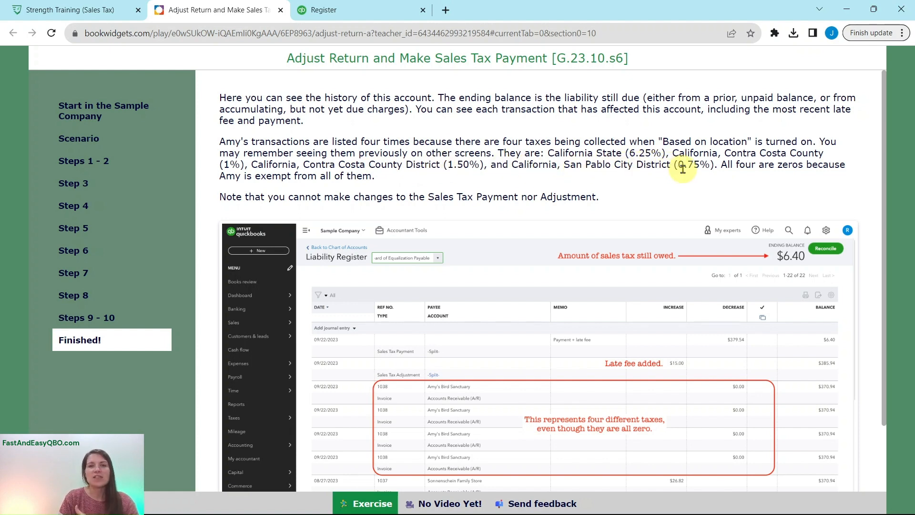
{"action": "left_click", "coordinate": [370, 13]}
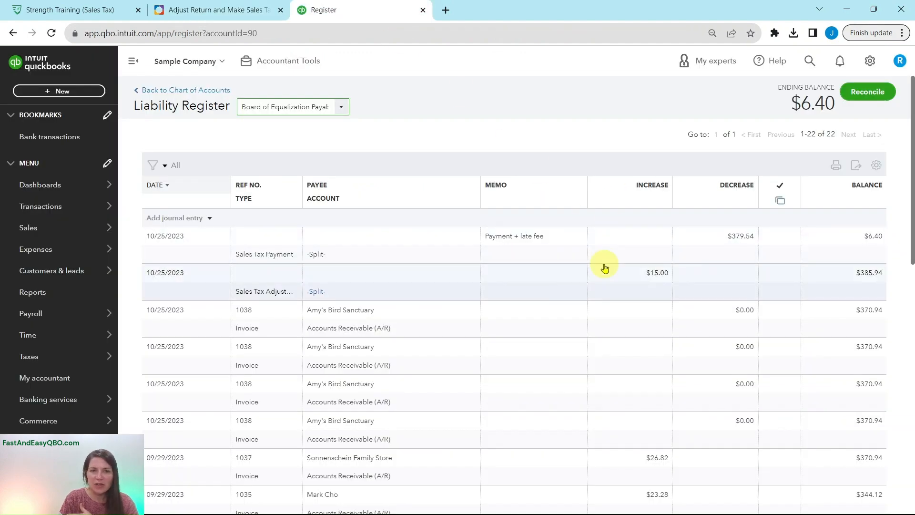
{"action": "scroll", "coordinate": [431, 266], "scroll_direction": "down", "scroll_amount": 2}
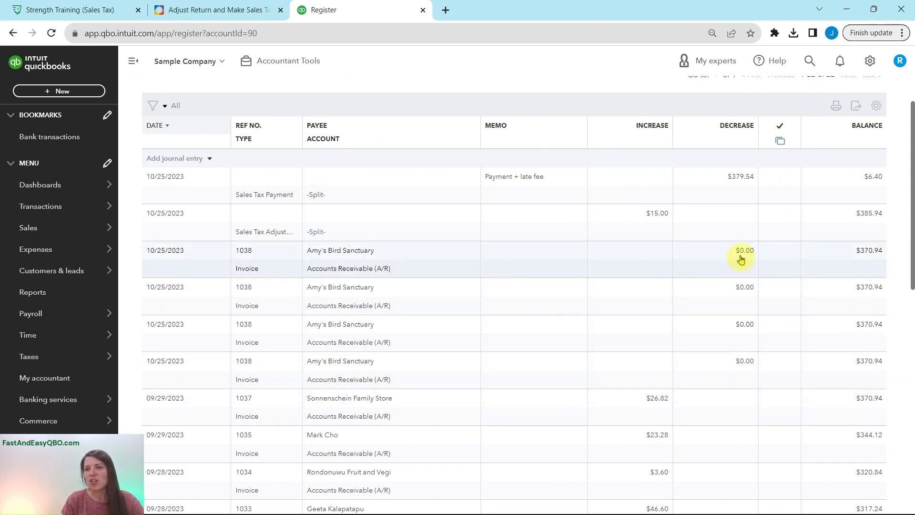
{"action": "left_click", "coordinate": [224, 14]}
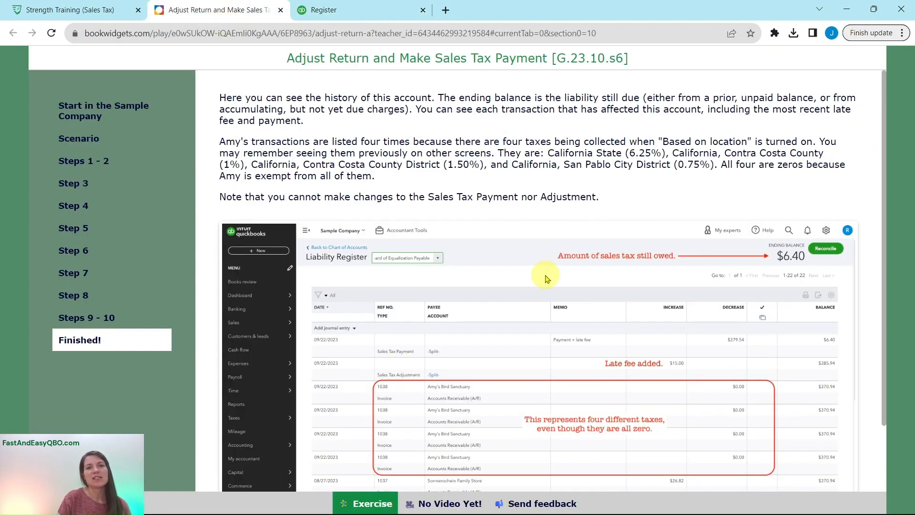